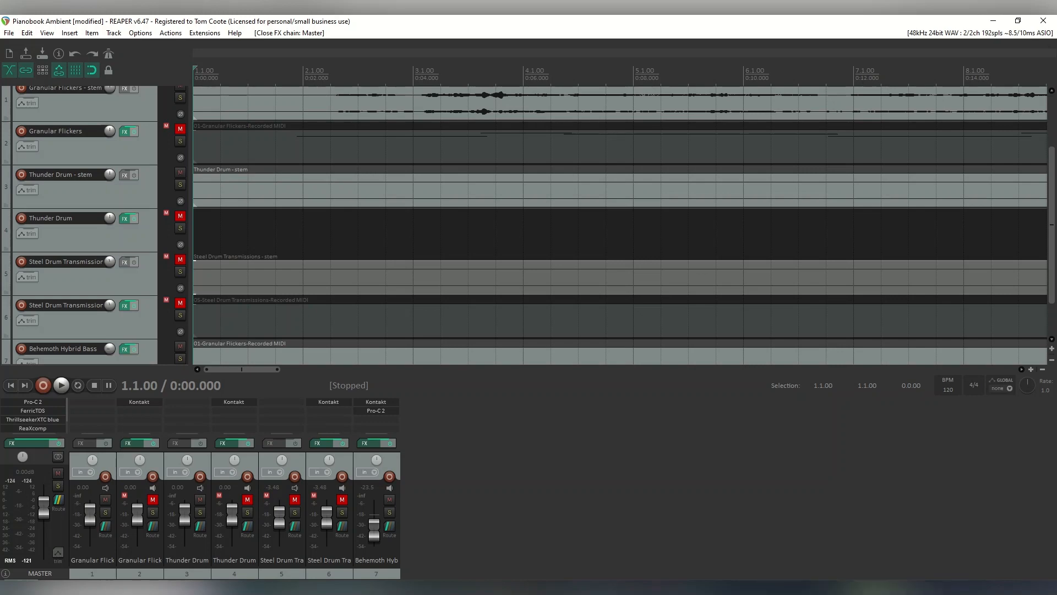
Step: Switch to the Chrome browser and view the Witch Pig user profile on pianobook.co.uk down to its featured video
{"action": "left_click", "coordinate": [445, 593]}
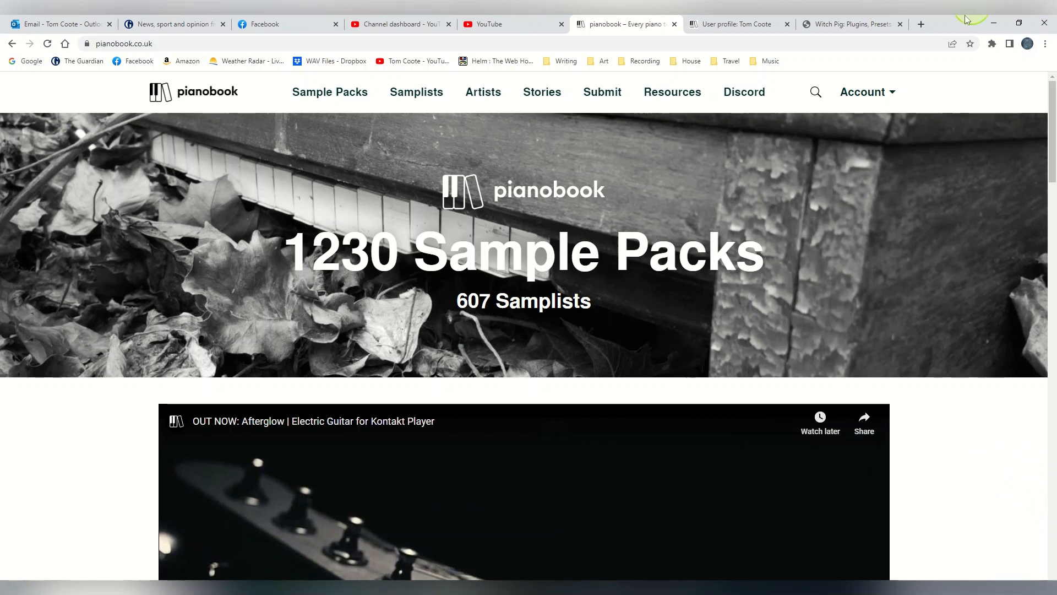
{"action": "left_click", "coordinate": [730, 26]}
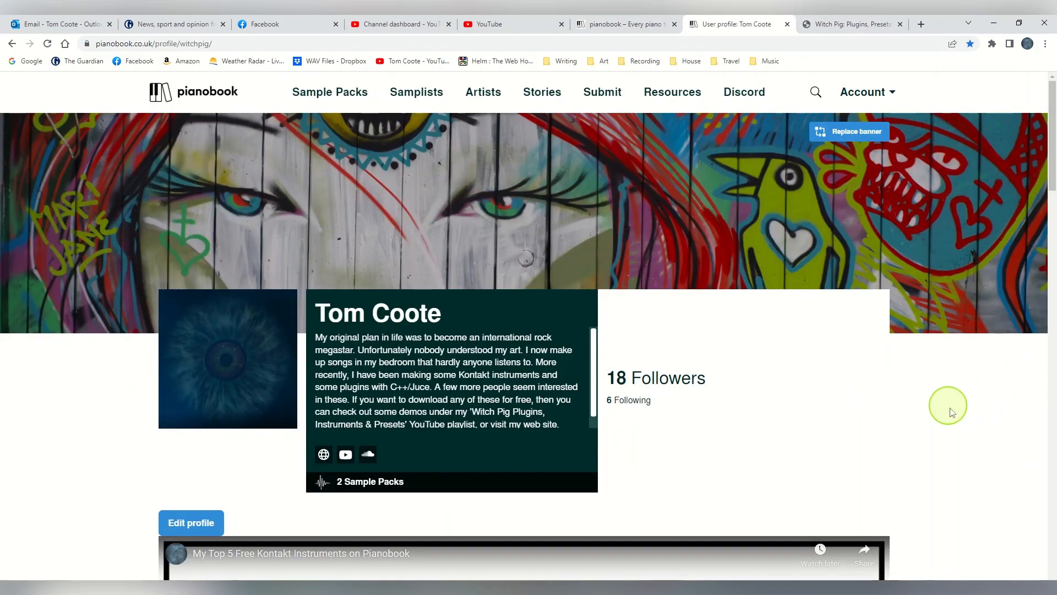
{"action": "scroll", "coordinate": [1017, 350], "scroll_direction": "down", "scroll_amount": 5}
{"action": "scroll", "coordinate": [1031, 335], "scroll_direction": "down", "scroll_amount": 3}
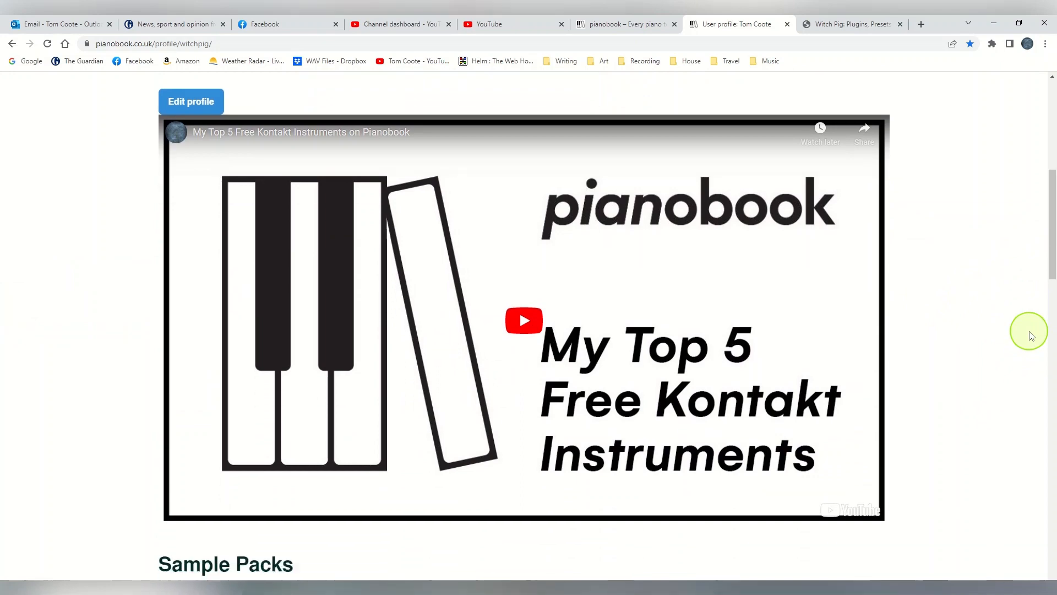
{"action": "scroll", "coordinate": [1031, 336], "scroll_direction": "up", "scroll_amount": 1}
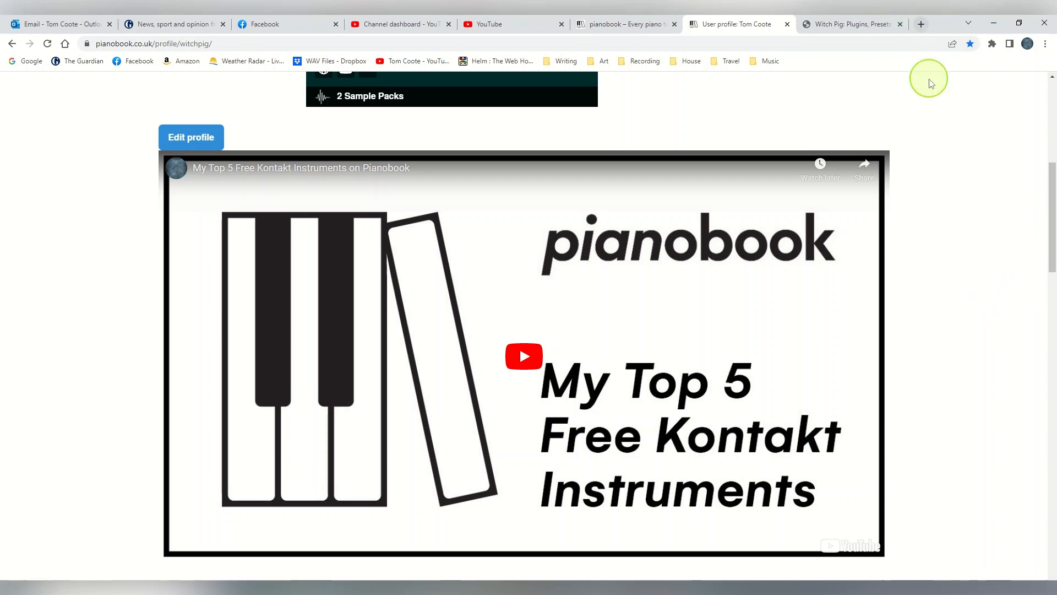
Step: Look through the Witch Pig website's home page, from the SPX Nevermore plugin to the Behemoth Hybrid Bass entry
{"action": "left_click", "coordinate": [853, 24]}
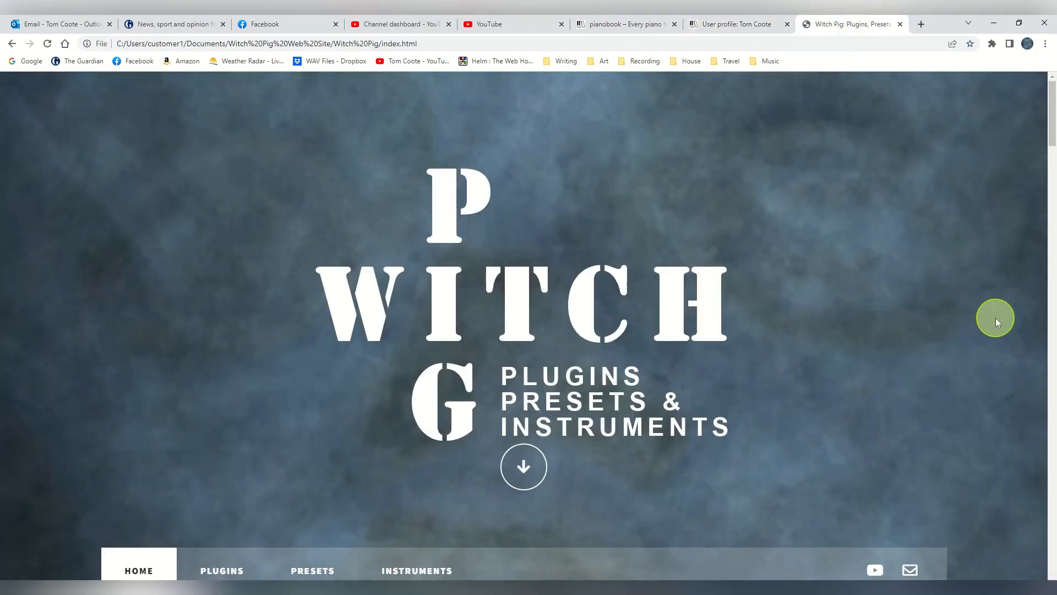
{"action": "left_click", "coordinate": [531, 469]}
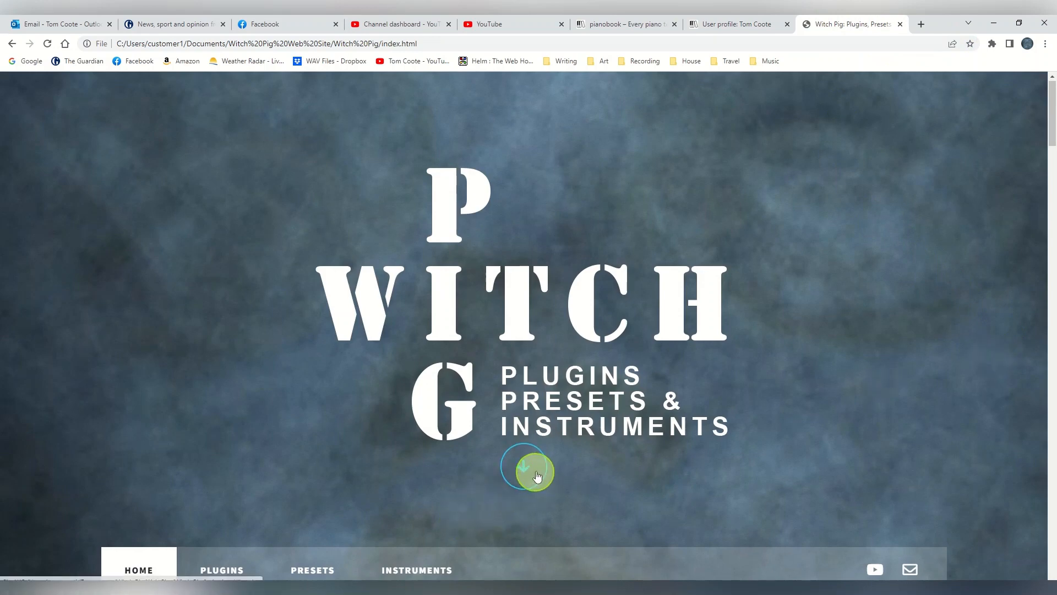
{"action": "scroll", "coordinate": [1015, 318], "scroll_direction": "down", "scroll_amount": 1}
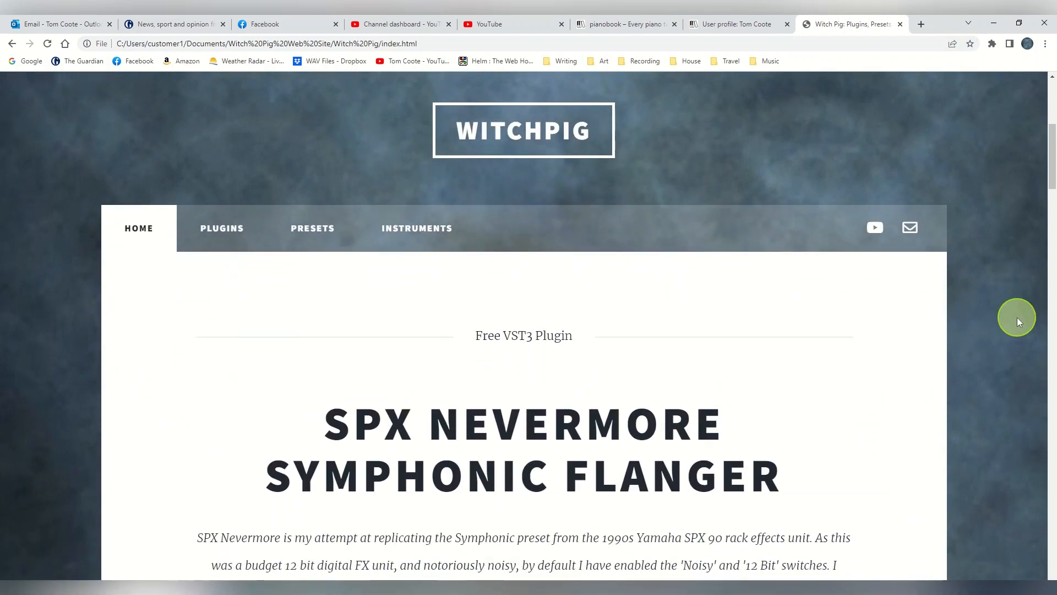
{"action": "scroll", "coordinate": [1017, 318], "scroll_direction": "down", "scroll_amount": 9}
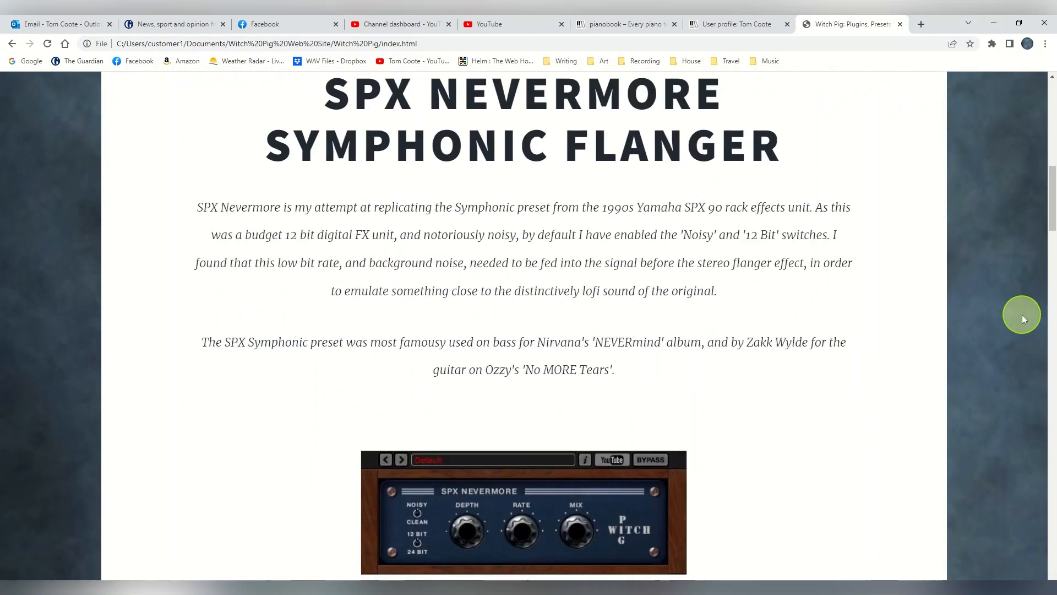
{"action": "scroll", "coordinate": [1023, 315], "scroll_direction": "down", "scroll_amount": 20}
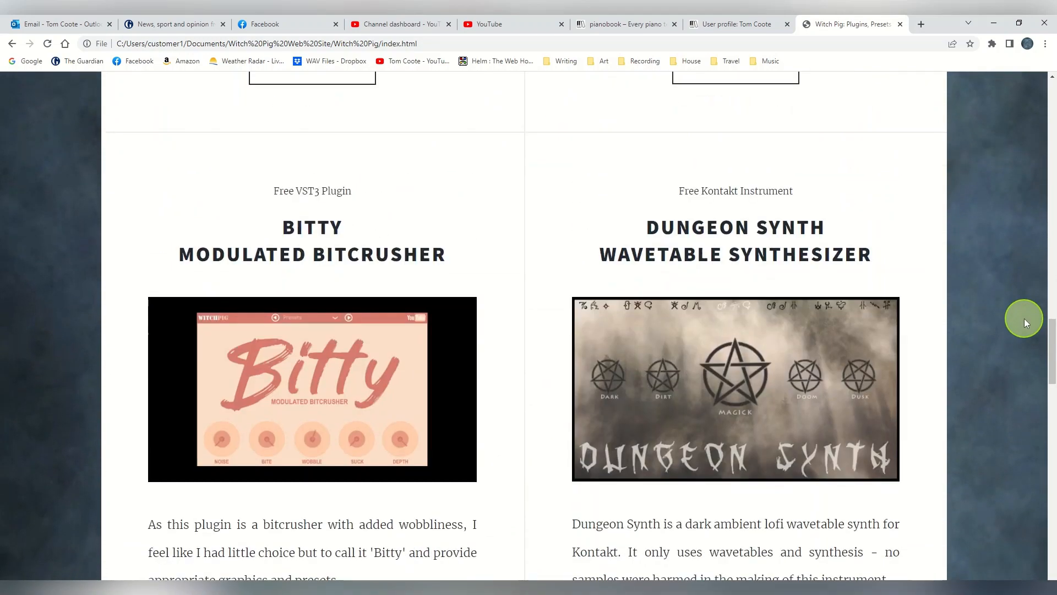
{"action": "scroll", "coordinate": [1025, 318], "scroll_direction": "down", "scroll_amount": 10}
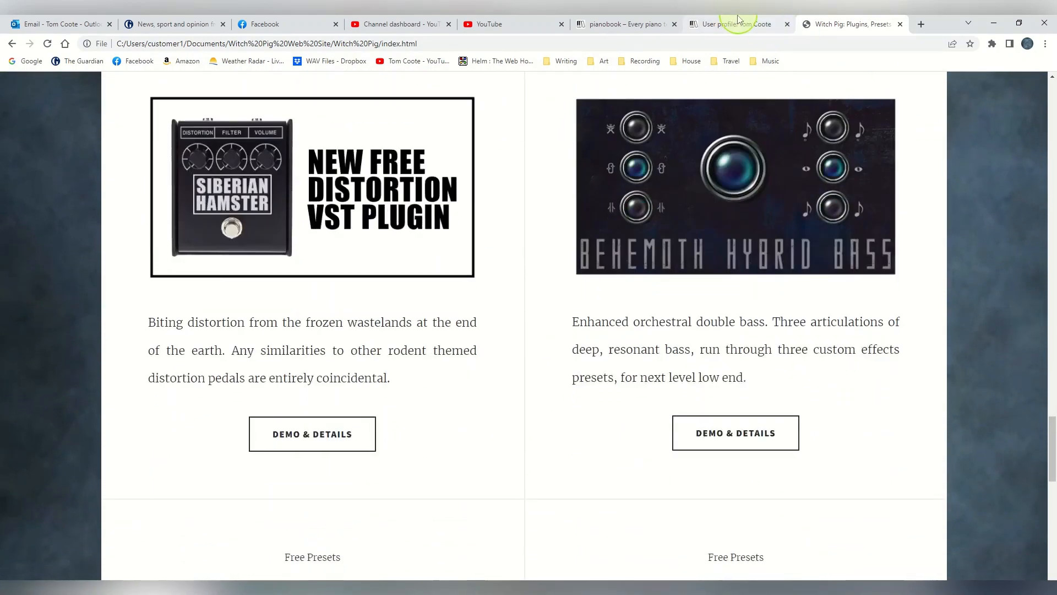
Step: Review the sample packs, reviews and pending submissions on the Pianobook user profile
{"action": "left_click", "coordinate": [733, 25]}
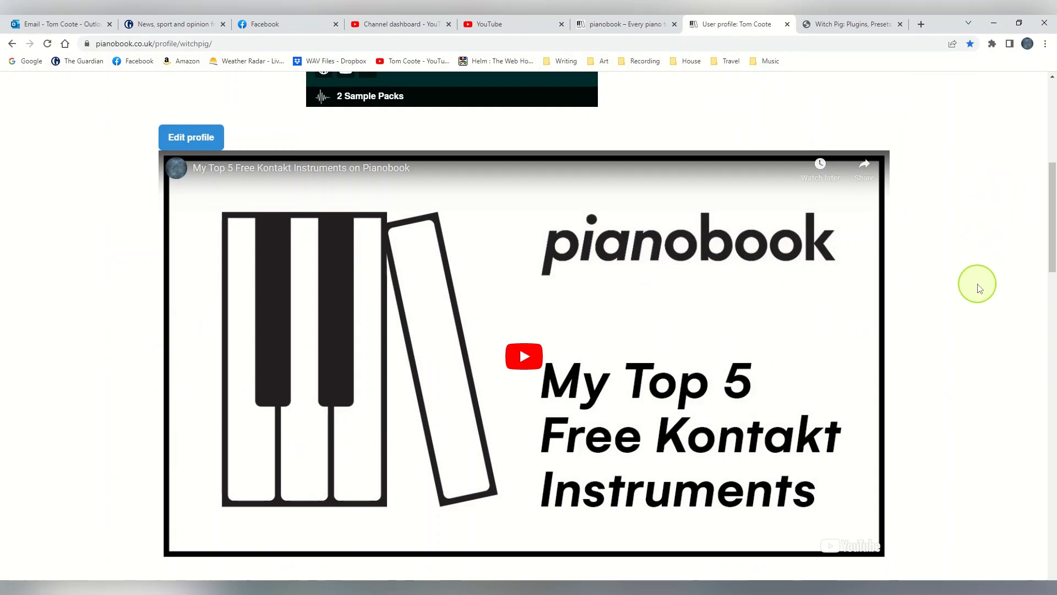
{"action": "scroll", "coordinate": [980, 289], "scroll_direction": "down", "scroll_amount": 12}
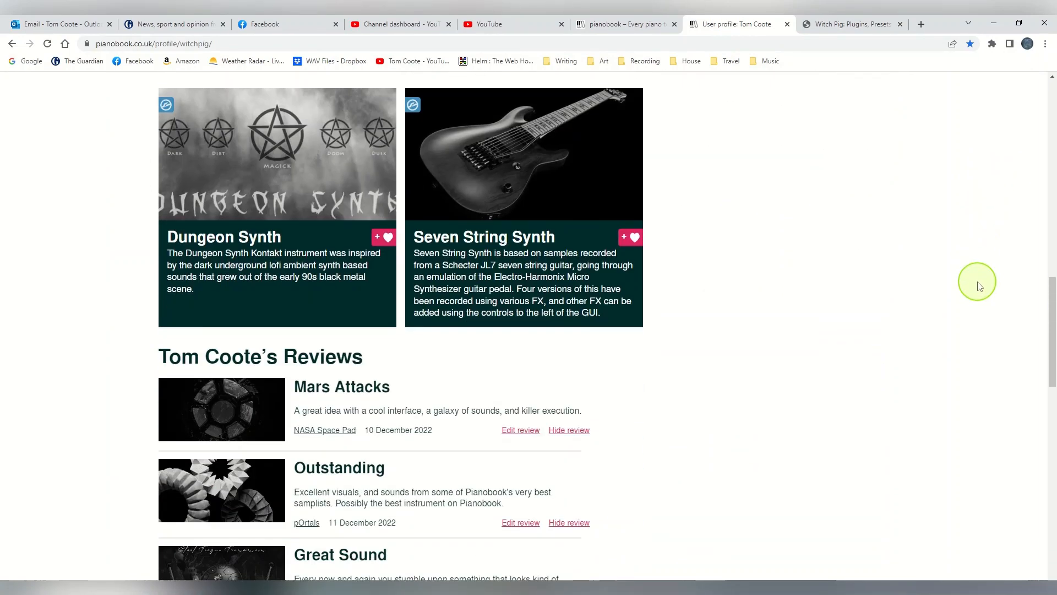
{"action": "scroll", "coordinate": [979, 286], "scroll_direction": "down", "scroll_amount": 6}
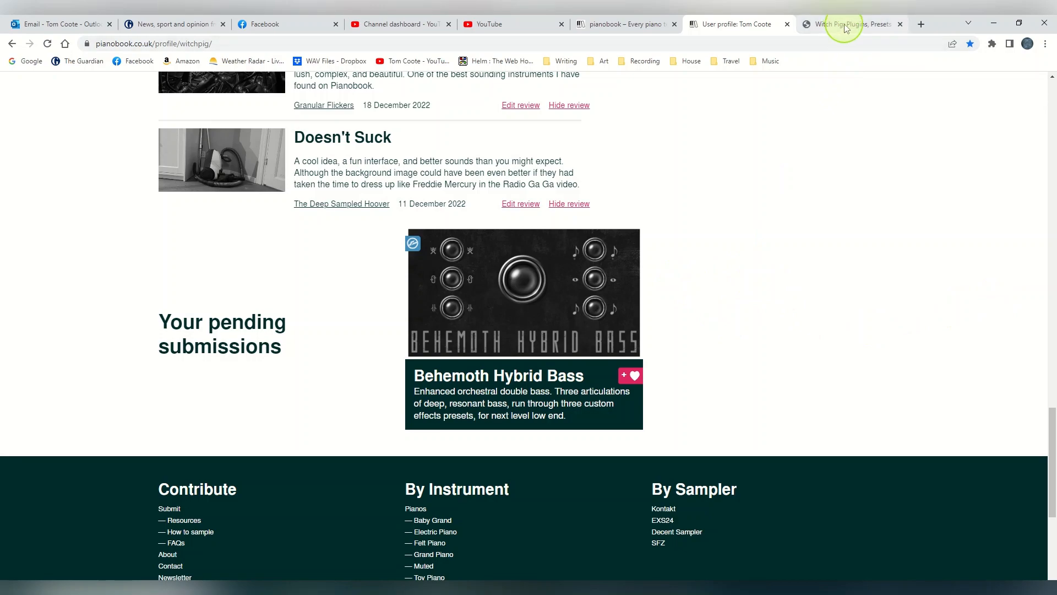
Step: Return to the Witch Pig site and view the Behemoth Hybrid Bass demo and details page down to its Kontakt files download
{"action": "left_click", "coordinate": [826, 23]}
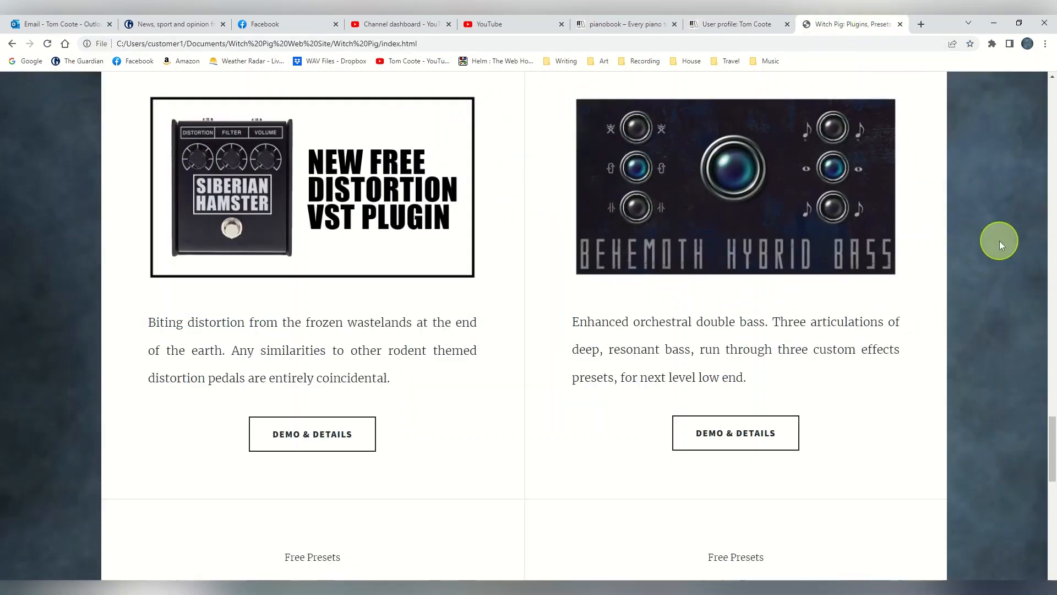
{"action": "scroll", "coordinate": [1049, 230], "scroll_direction": "up", "scroll_amount": 3}
{"action": "scroll", "coordinate": [1049, 230], "scroll_direction": "up", "scroll_amount": 20}
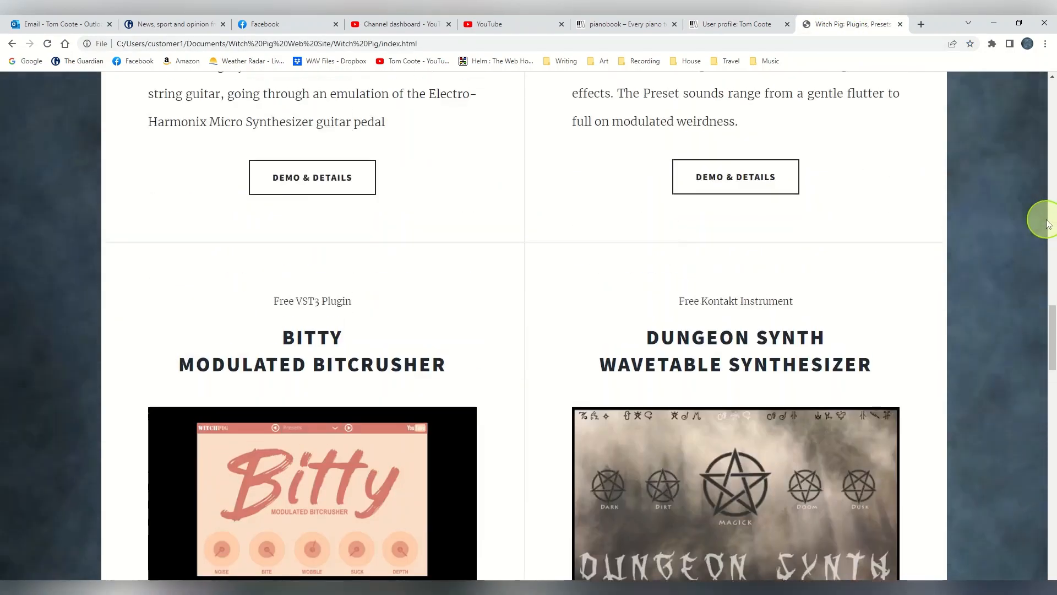
{"action": "scroll", "coordinate": [1049, 231], "scroll_direction": "down", "scroll_amount": 15}
{"action": "scroll", "coordinate": [1048, 228], "scroll_direction": "down", "scroll_amount": 15}
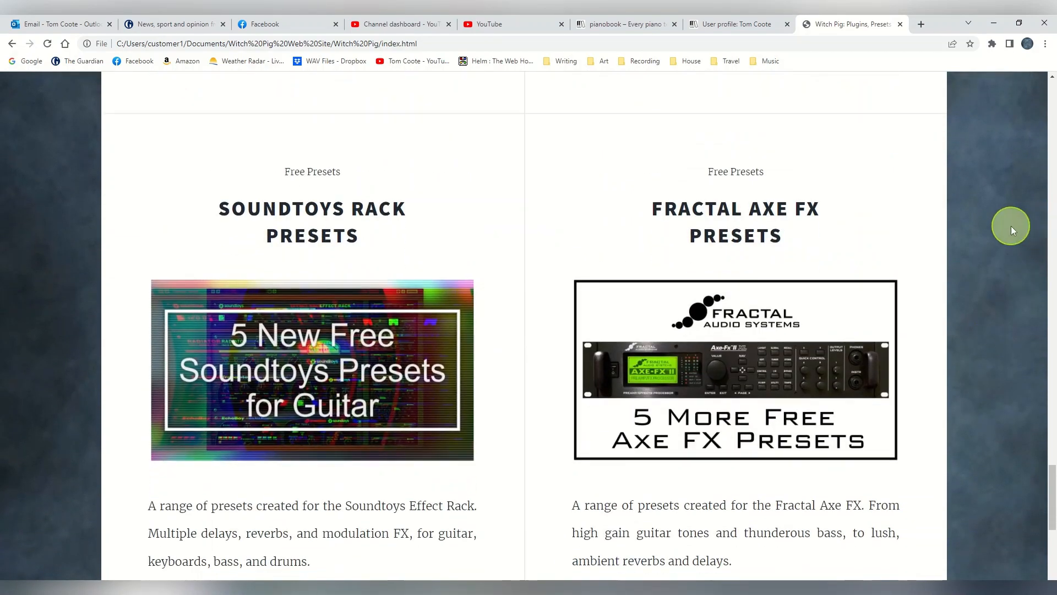
{"action": "scroll", "coordinate": [1013, 223], "scroll_direction": "up", "scroll_amount": 9}
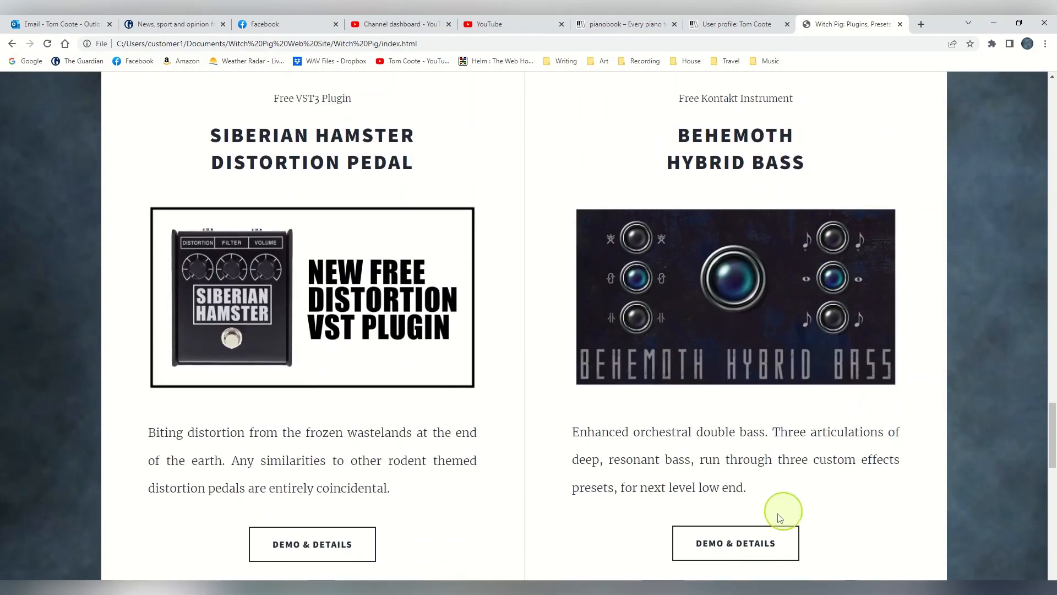
{"action": "left_click", "coordinate": [750, 540]}
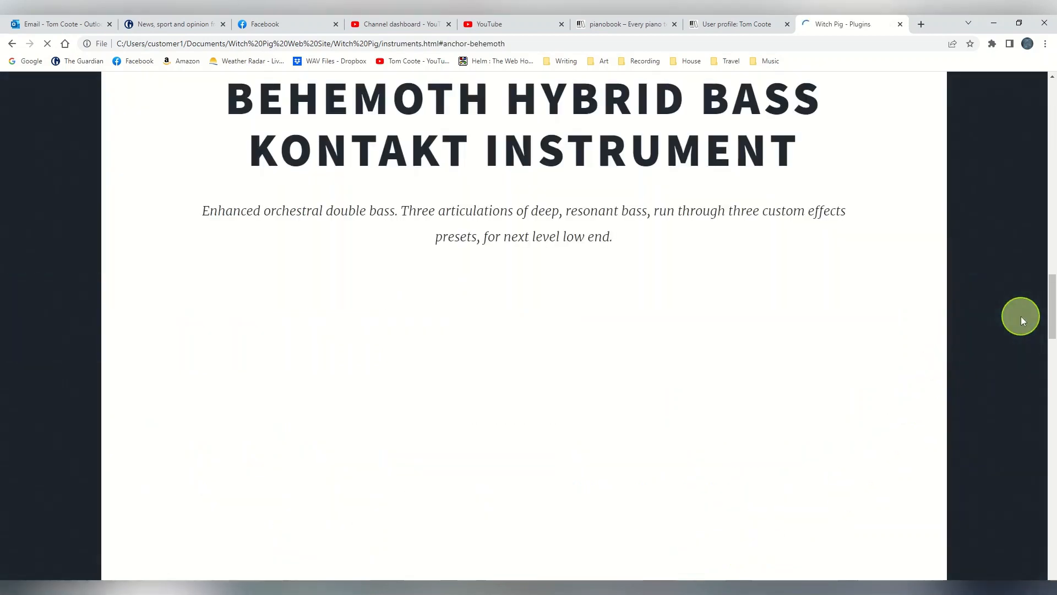
{"action": "scroll", "coordinate": [1015, 305], "scroll_direction": "down", "scroll_amount": 8}
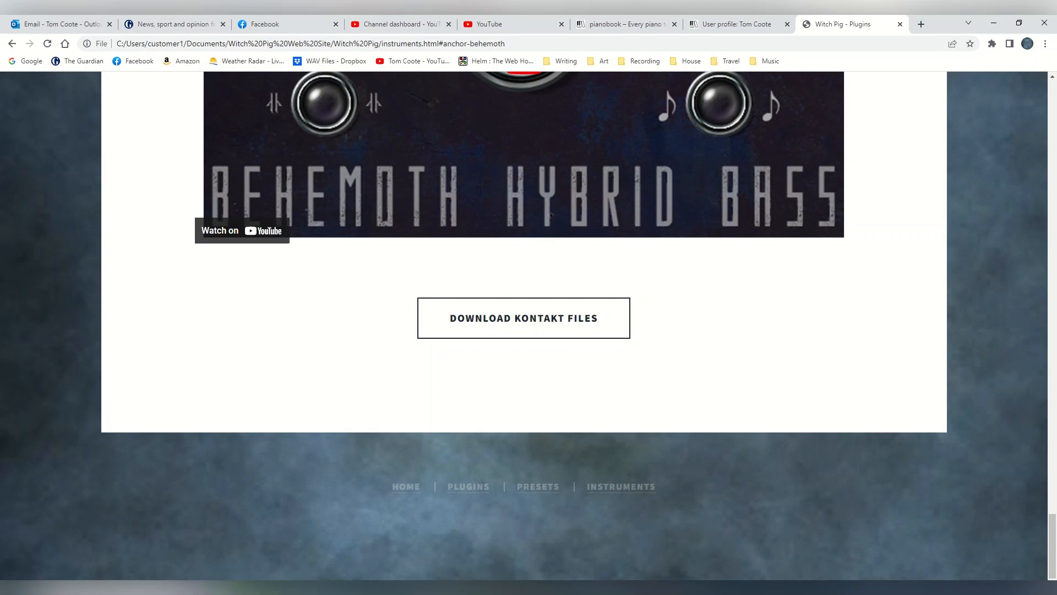
Step: Switch to REAPER and inspect the Kontakt instruments on the Granular Flickers and Thunder Drum tracks, closing each plugin window
{"action": "left_click", "coordinate": [361, 588]}
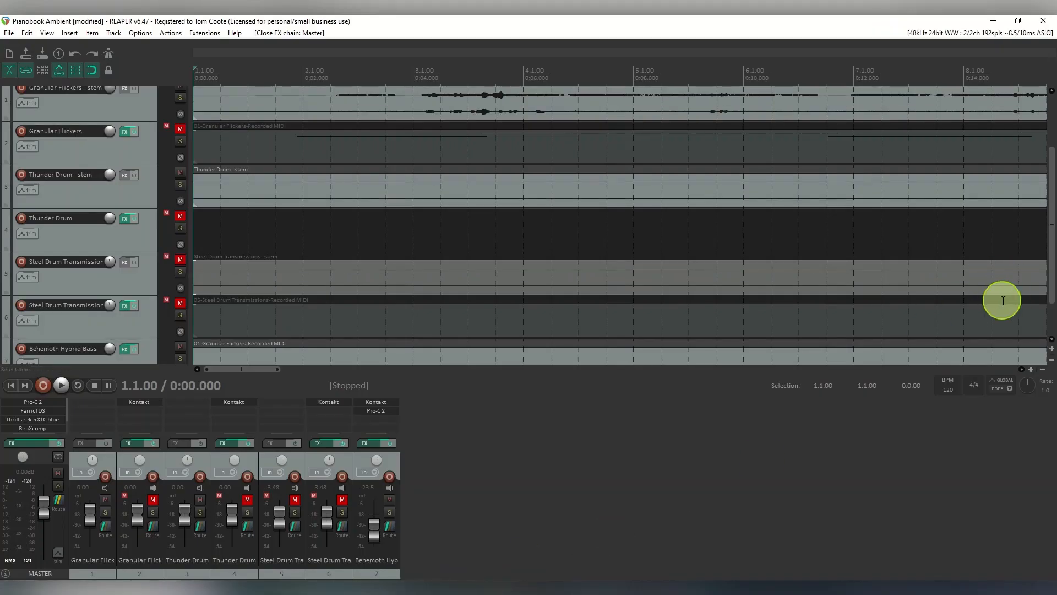
{"action": "left_click_drag", "start_coordinate": [1052, 230], "coordinate": [1051, 166]}
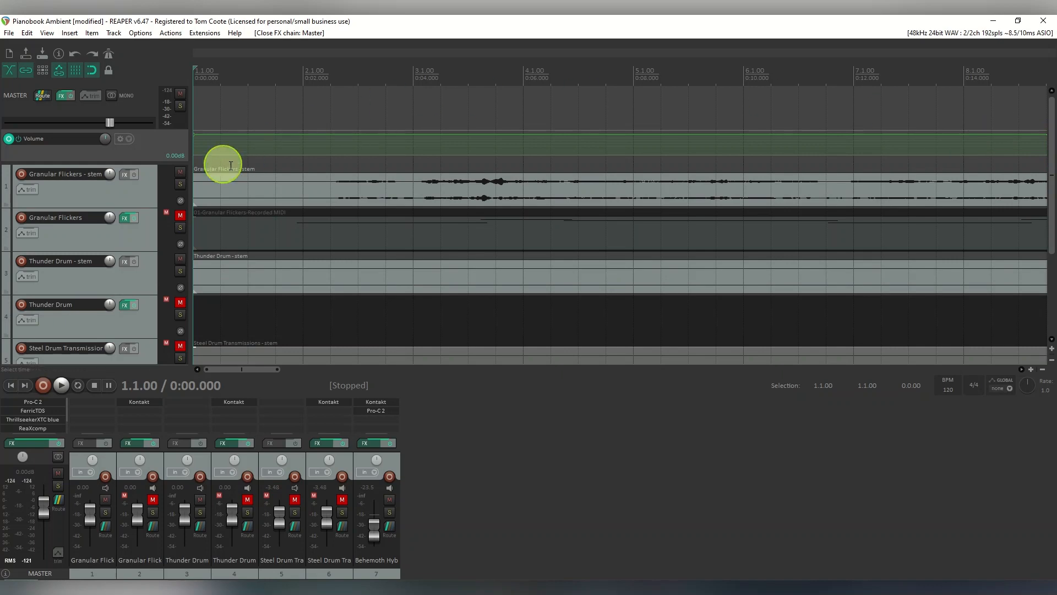
{"action": "left_click", "coordinate": [124, 218]}
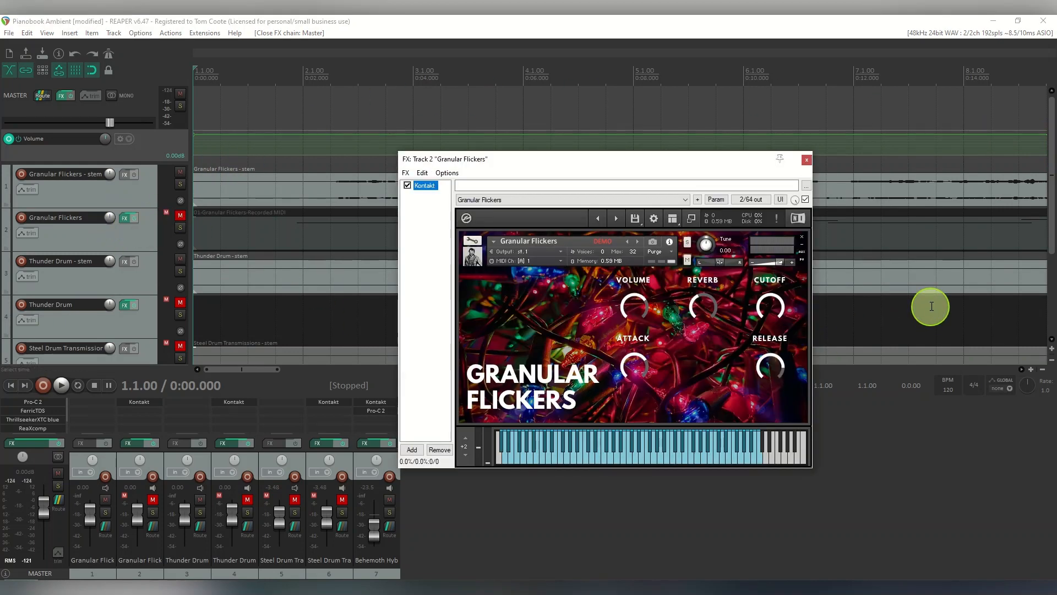
{"action": "left_click", "coordinate": [807, 160]}
{"action": "left_click", "coordinate": [125, 306]}
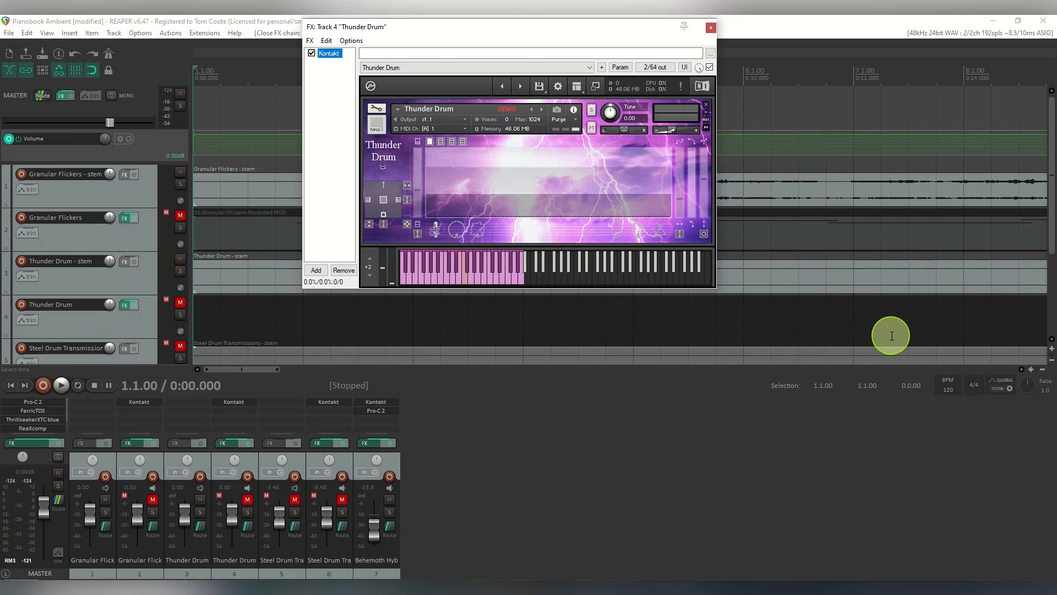
{"action": "left_click", "coordinate": [710, 27]}
Step: Inspect the Kontakt instruments on the Steel Drum Transmissions and Behemoth Hybrid Bass tracks, closing each plugin window
{"action": "left_click_drag", "start_coordinate": [1052, 199], "coordinate": [1049, 272]}
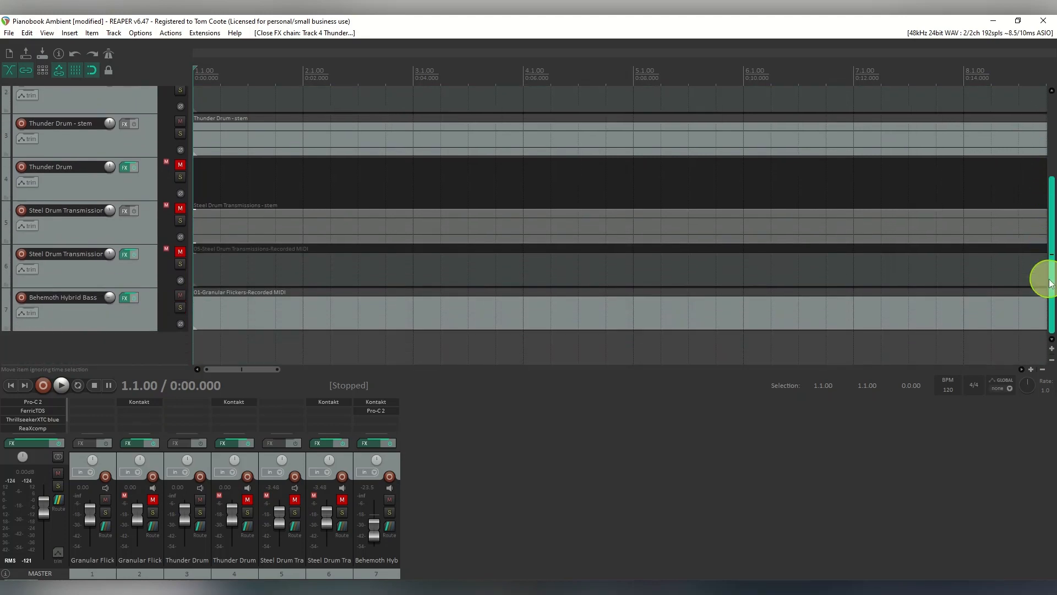
{"action": "left_click", "coordinate": [126, 256]}
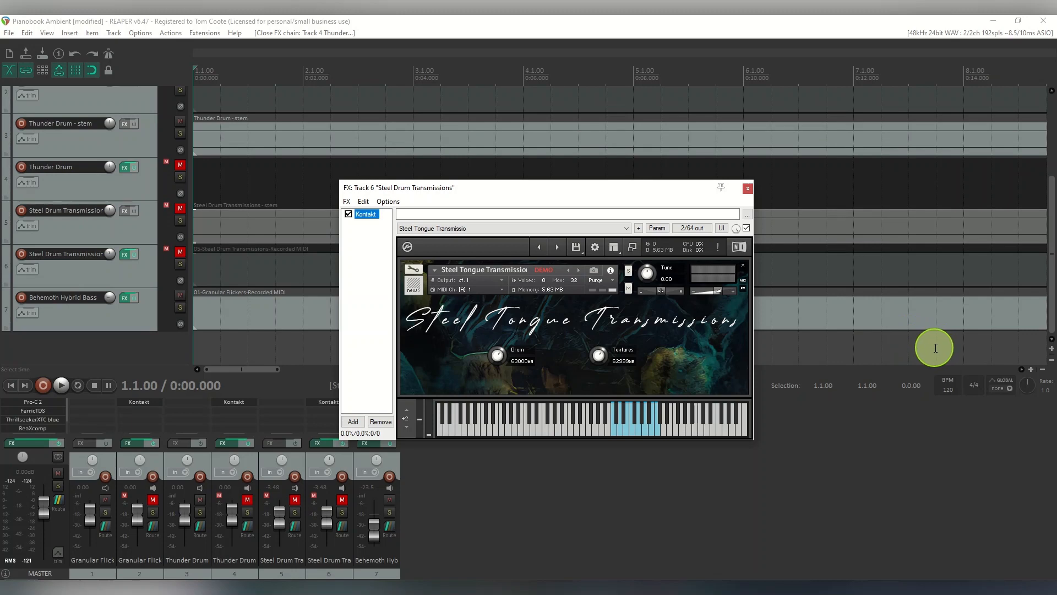
{"action": "left_click", "coordinate": [747, 188]}
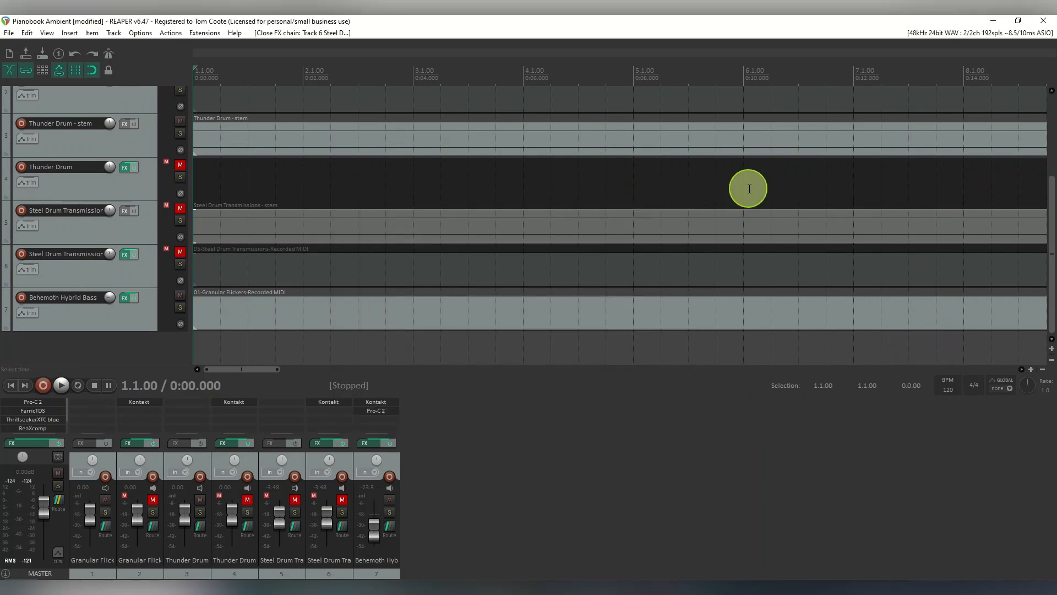
{"action": "left_click", "coordinate": [125, 298]}
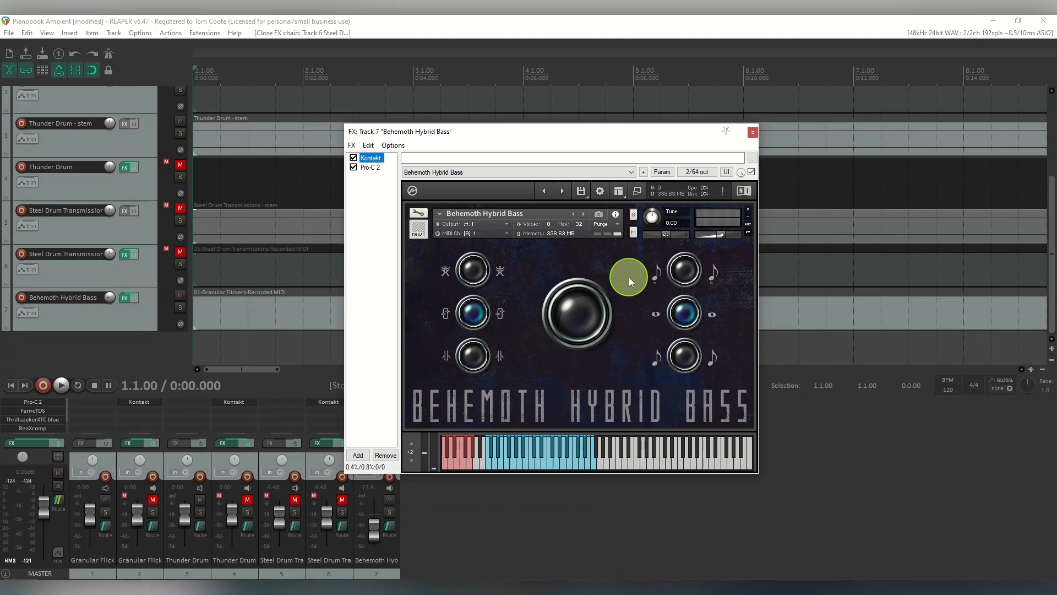
{"action": "left_click", "coordinate": [753, 132]}
Step: Examine the Granular Flickers instrument on track 2 again, then close its effects window
{"action": "left_click_drag", "start_coordinate": [1052, 212], "coordinate": [1050, 117]}
{"action": "left_click", "coordinate": [127, 221]}
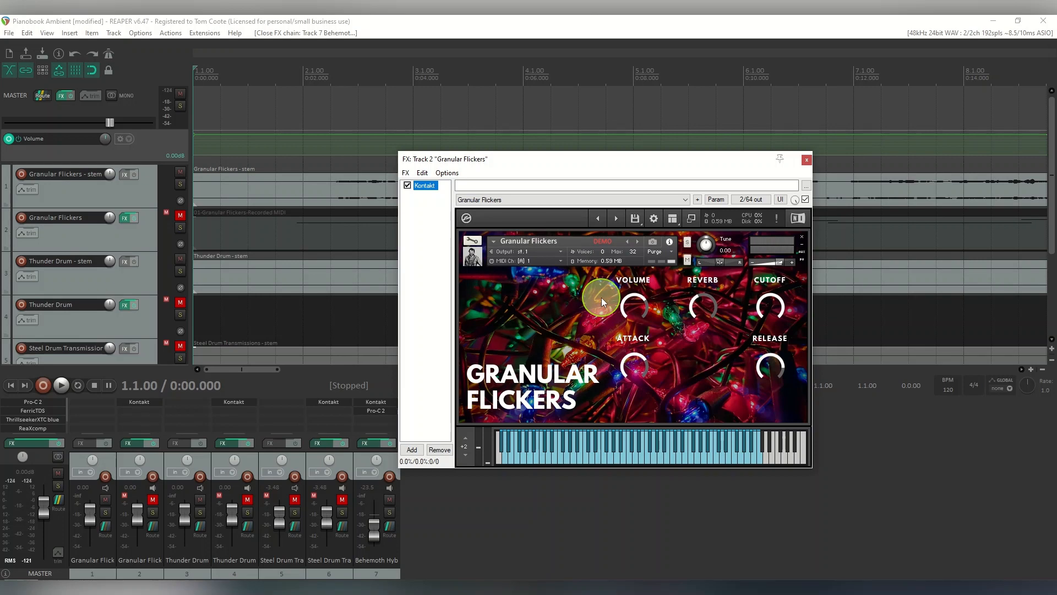
{"action": "left_click", "coordinate": [808, 160]}
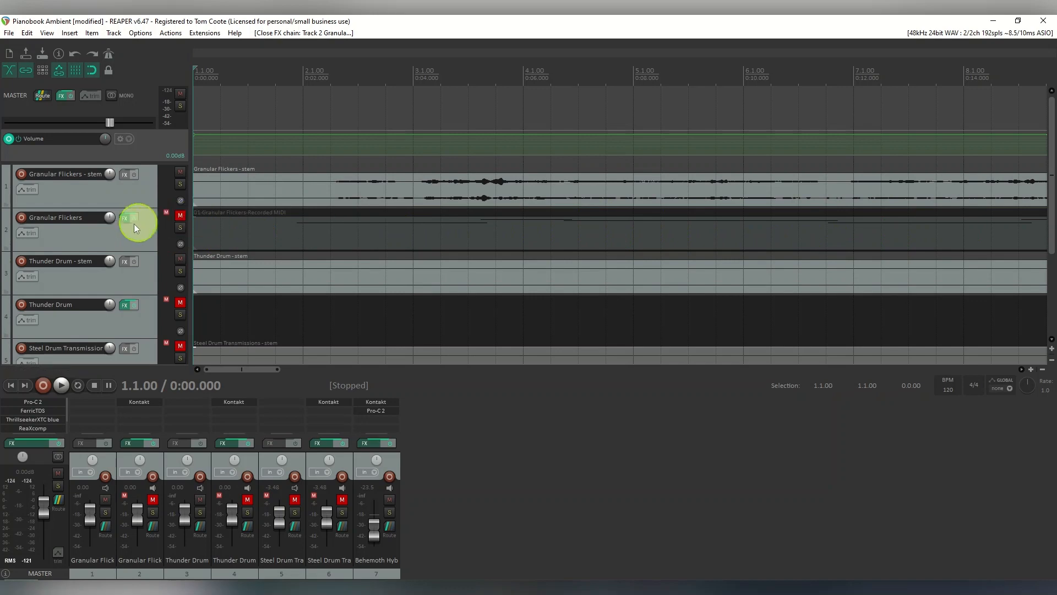
Step: Show the option for rendering the Granular Flickers track to a stereo stem and muting the original
{"action": "right_click", "coordinate": [89, 233]}
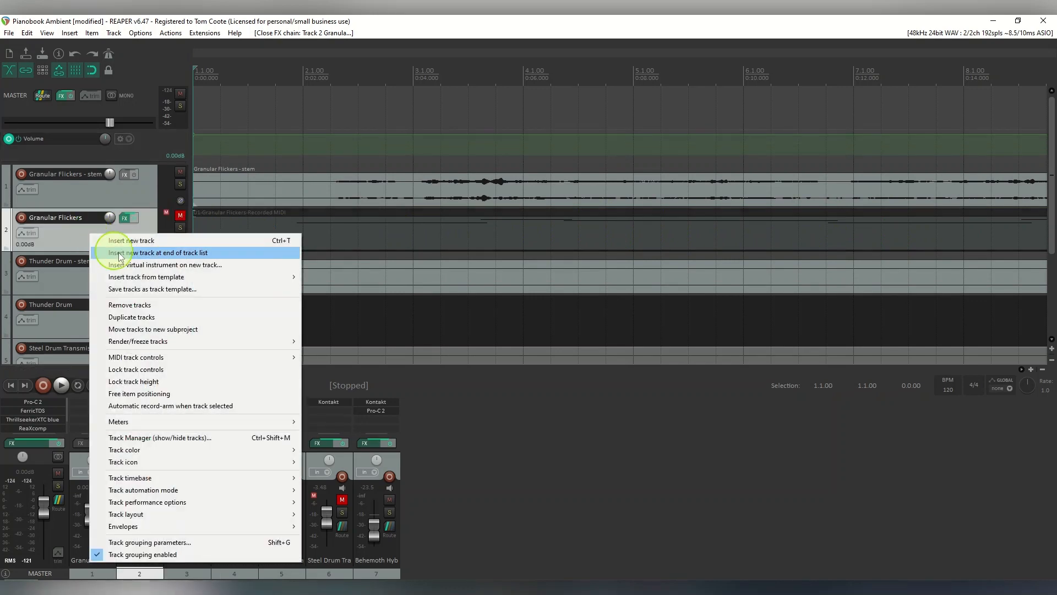
{"action": "mouse_move", "coordinate": [264, 342]}
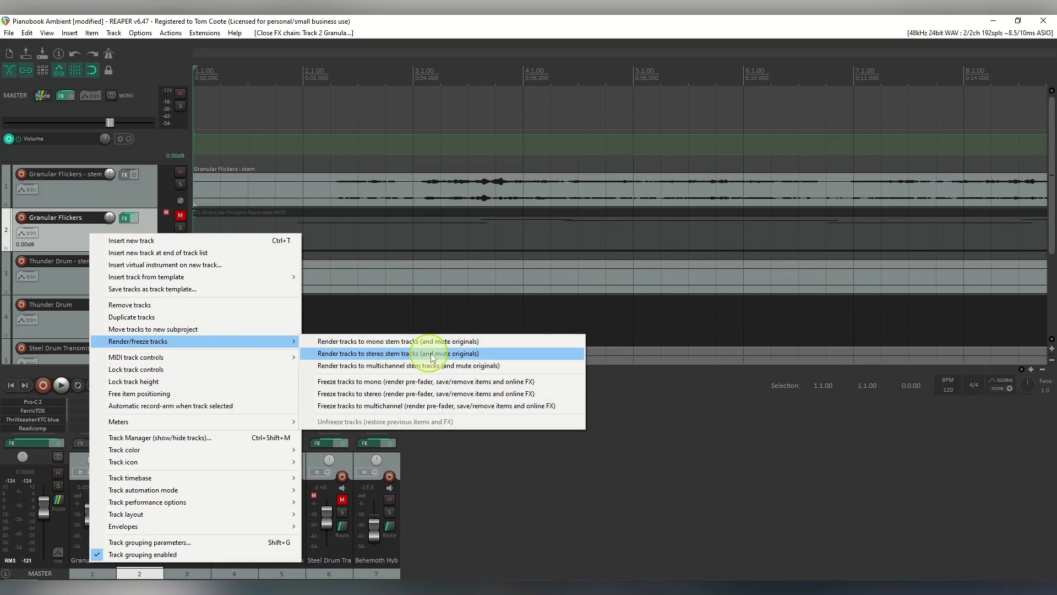
{"action": "left_click", "coordinate": [456, 355]}
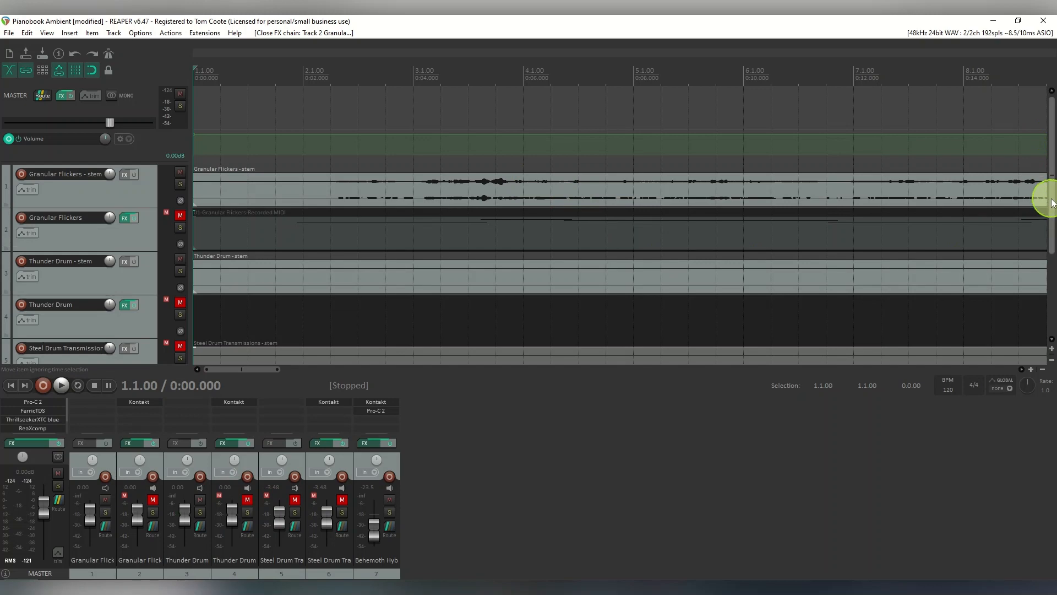
Step: Open the Behemoth Hybrid Bass track's effects chain and display its Pro-C 2 compressor settings
{"action": "left_click_drag", "start_coordinate": [1052, 203], "coordinate": [1053, 278]}
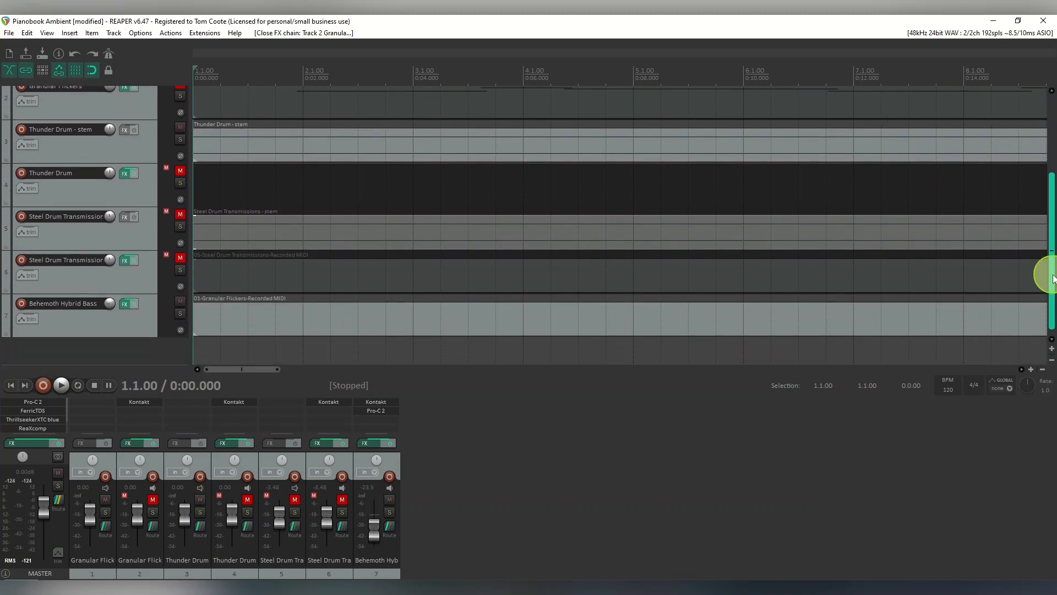
{"action": "left_click", "coordinate": [124, 304]}
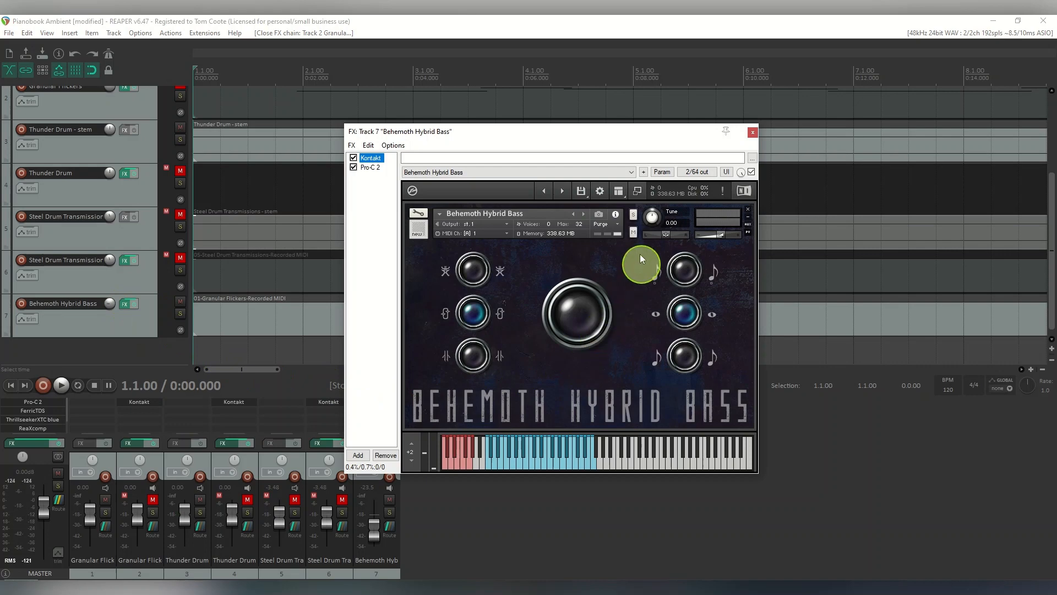
{"action": "left_click", "coordinate": [368, 167]}
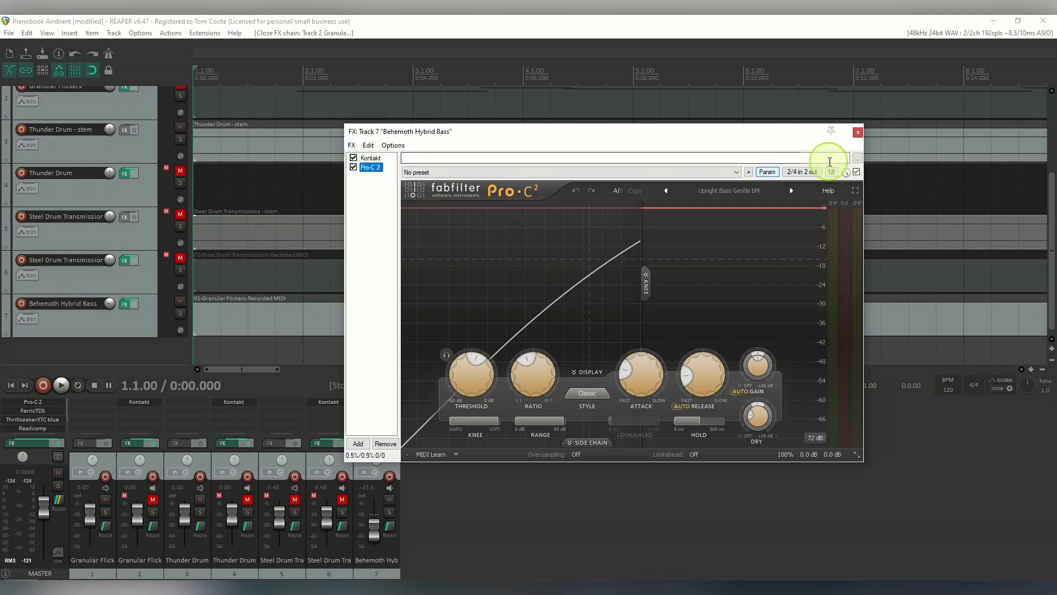
Step: Close the bass track's effects window and inspect Pro-C 2, Pro-L 2 and ReaXcomp in the master track's effects chain
{"action": "left_click", "coordinate": [857, 133]}
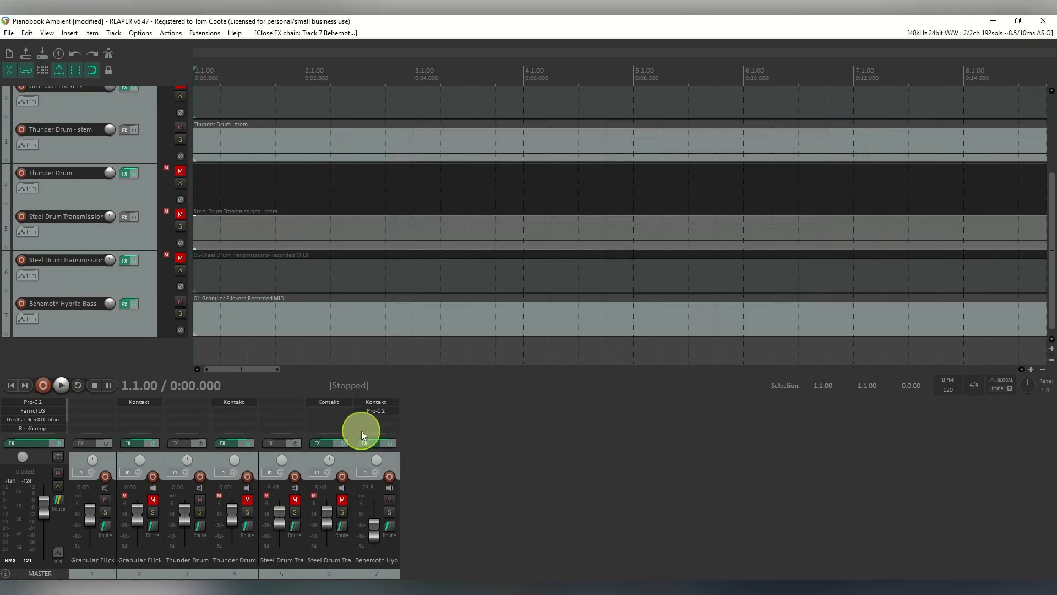
{"action": "left_click", "coordinate": [37, 441]}
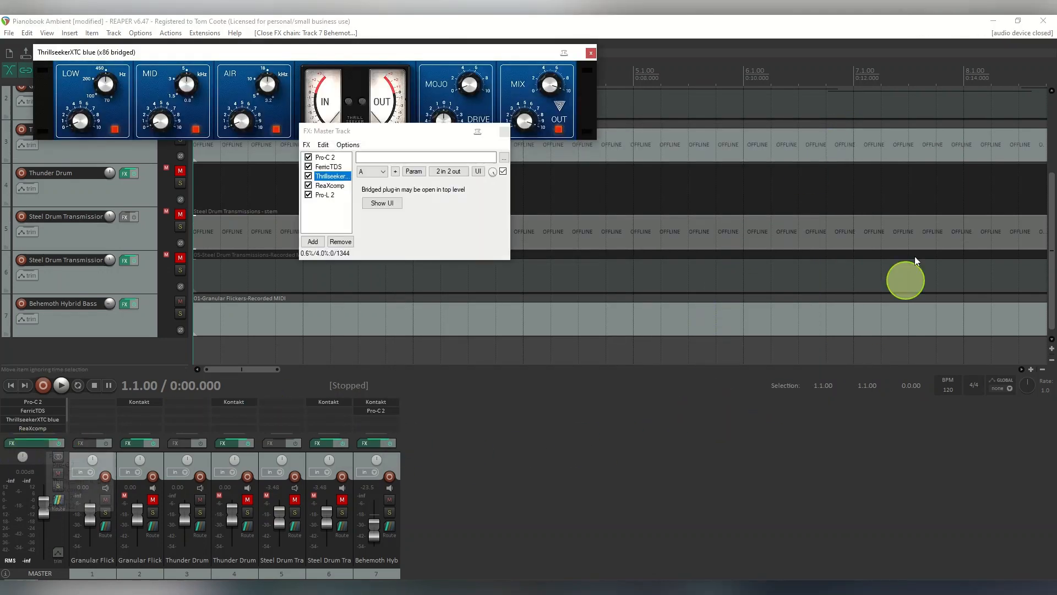
{"action": "left_click", "coordinate": [324, 157]}
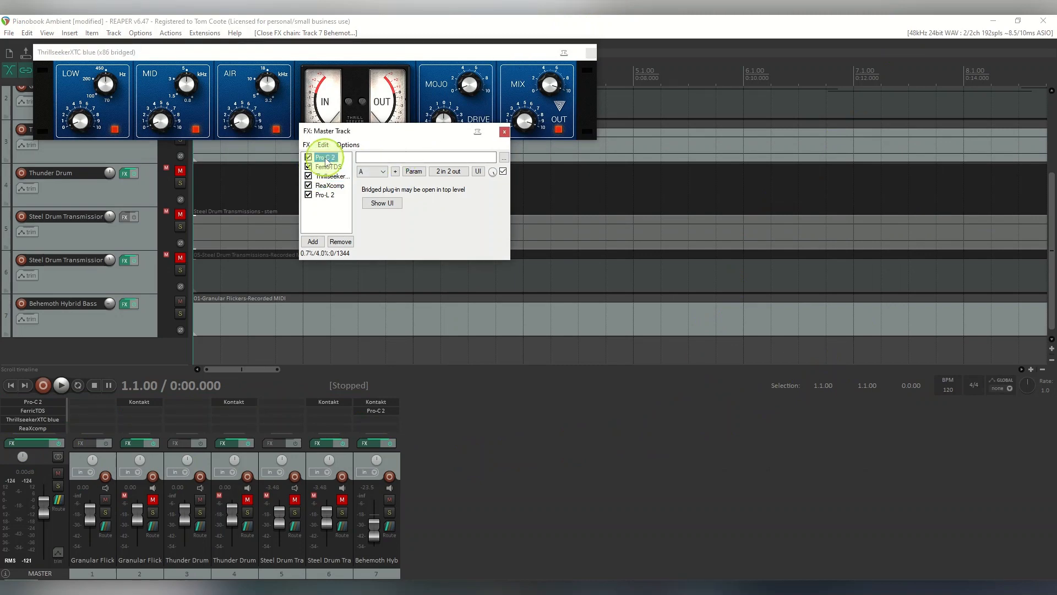
{"action": "left_click", "coordinate": [590, 51]}
{"action": "left_click", "coordinate": [325, 195]}
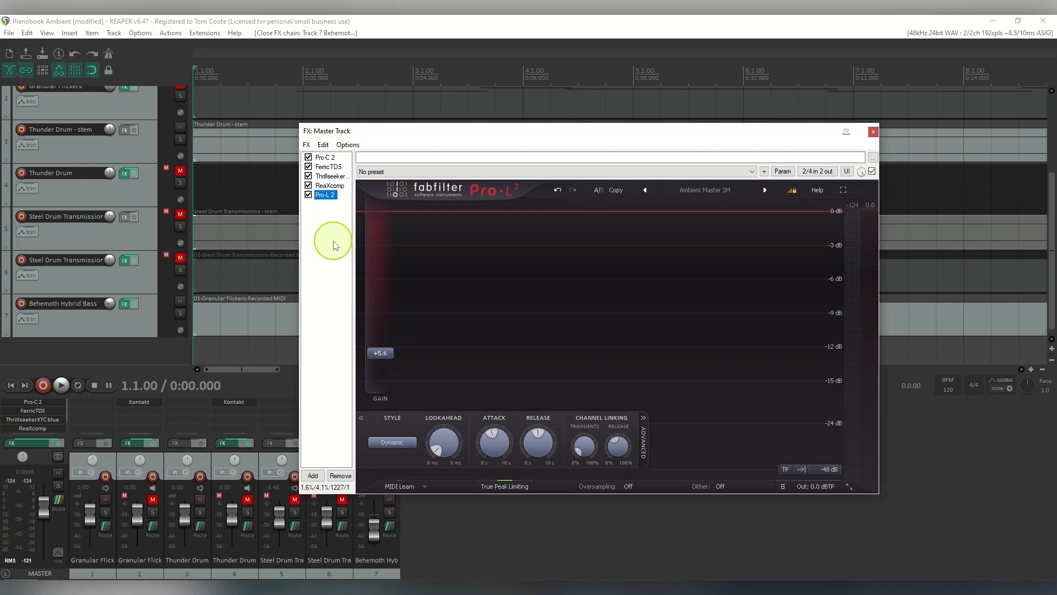
{"action": "left_click", "coordinate": [330, 186]}
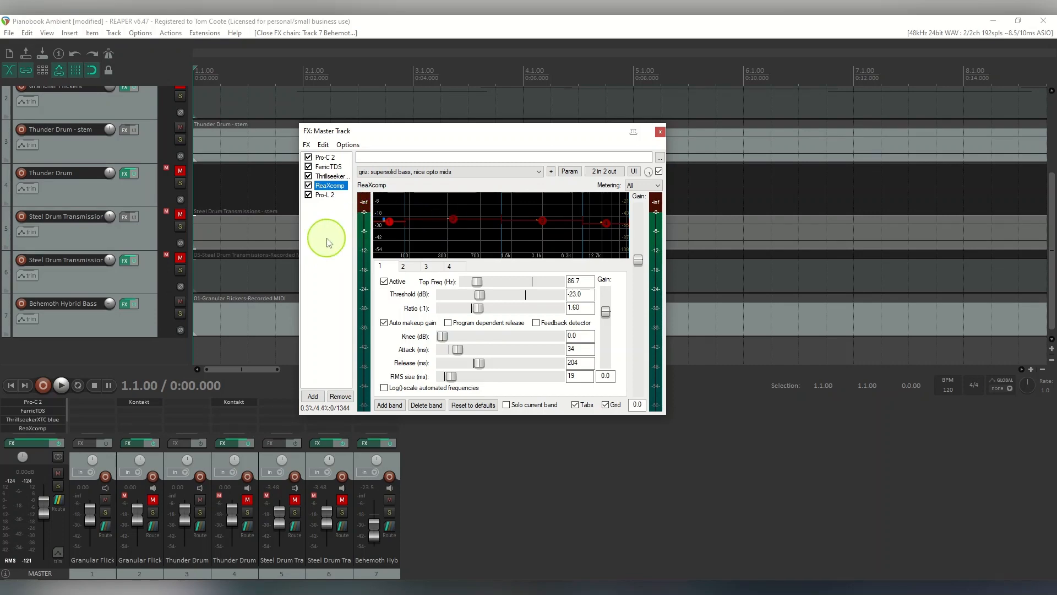
Step: Examine the FerricTDS and ThrillseekerXTC blue plugins on the master track, closing each plugin window and the effects chain
{"action": "left_click", "coordinate": [335, 168]}
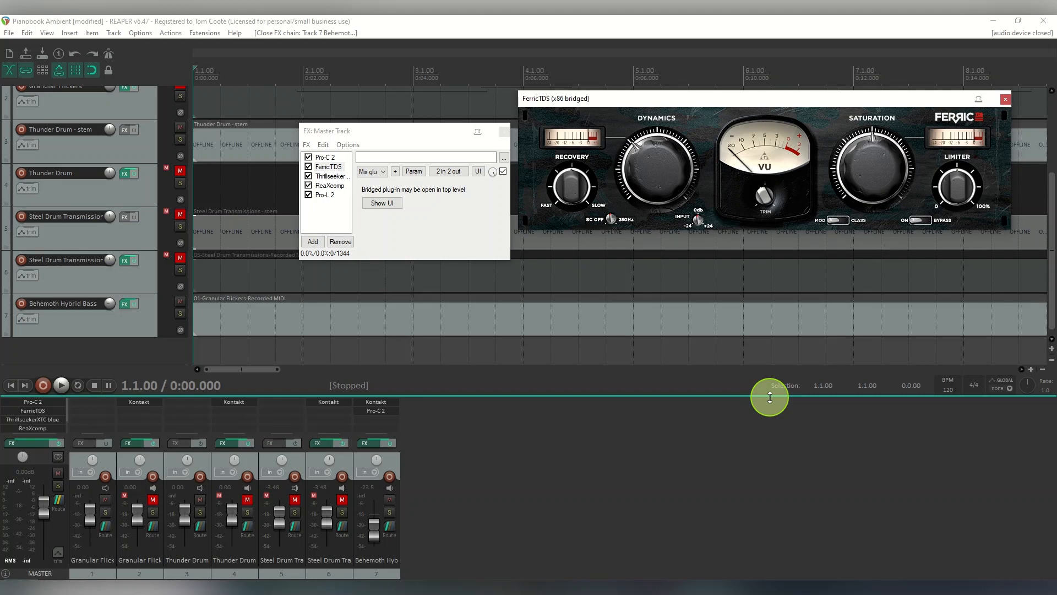
{"action": "left_click", "coordinate": [1006, 100]}
{"action": "double_click", "coordinate": [330, 176]}
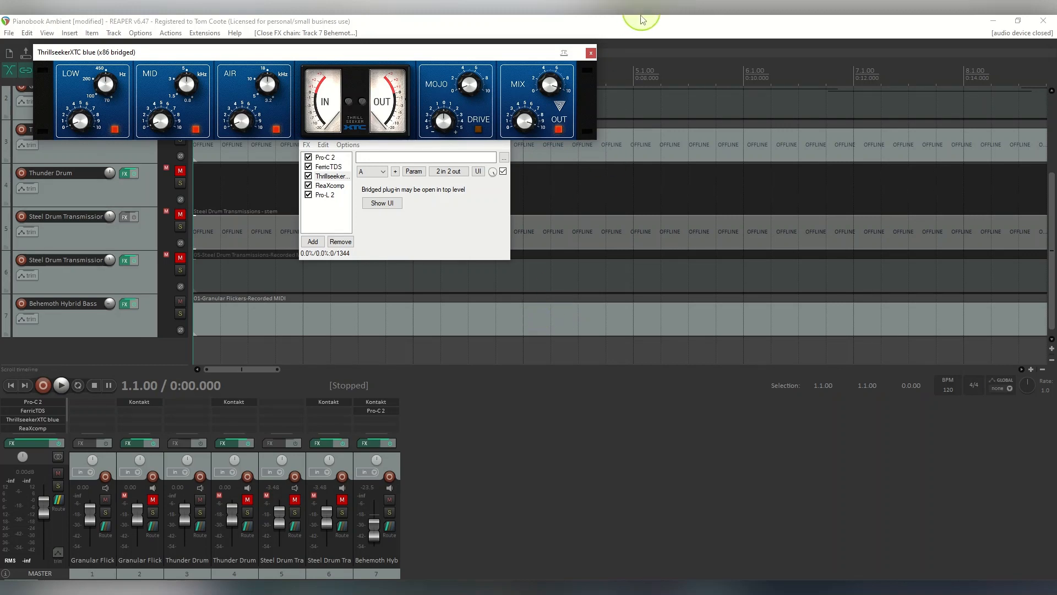
{"action": "left_click", "coordinate": [590, 52]}
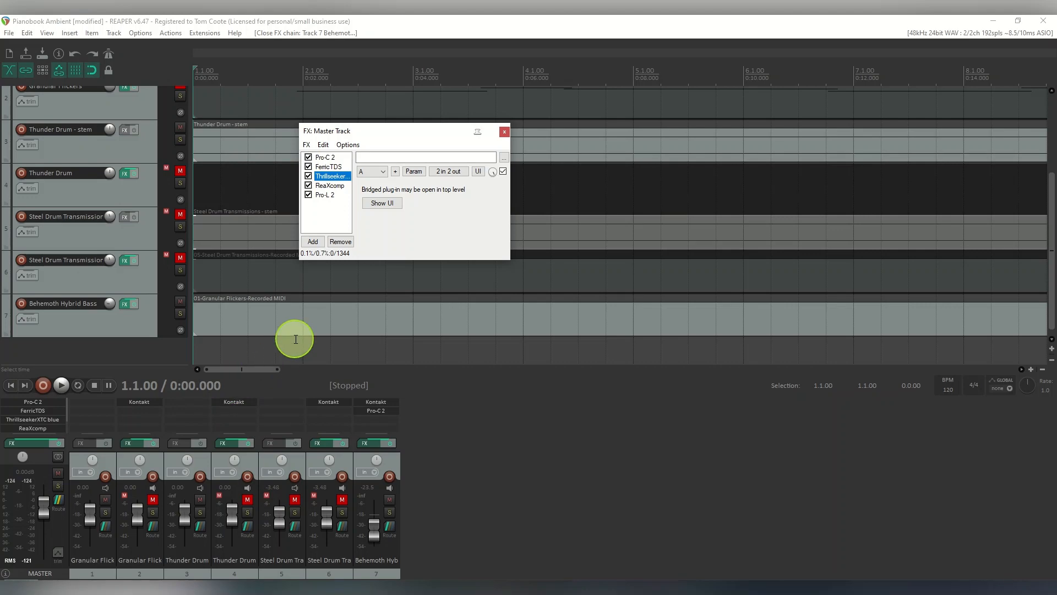
{"action": "left_click", "coordinate": [506, 133]}
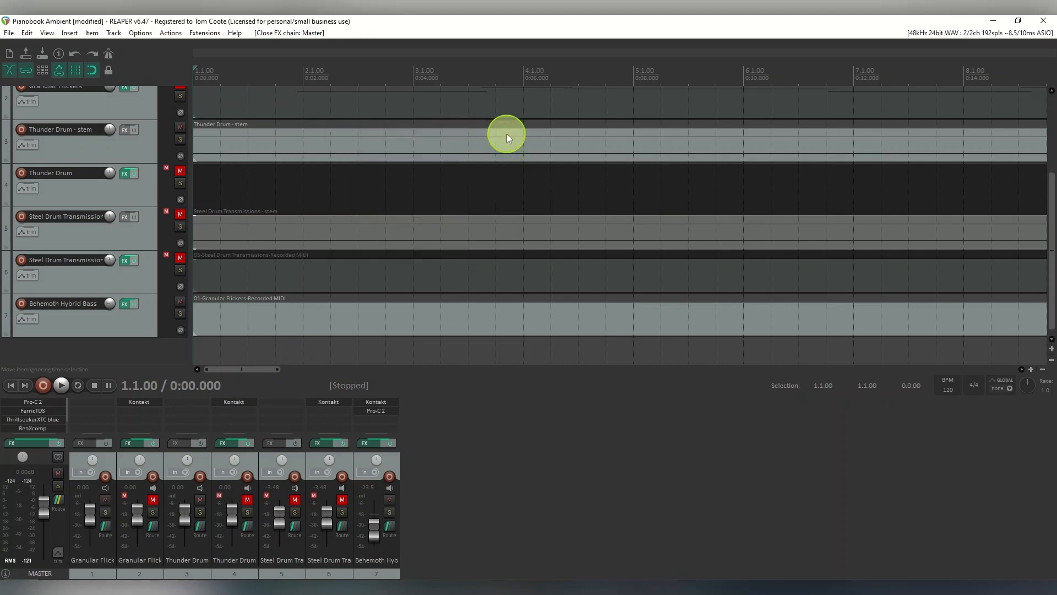
Step: Show the master track's visibility option and the Volume entry in its envelope list, and close the list
{"action": "left_click_drag", "start_coordinate": [1052, 194], "coordinate": [1053, 99]}
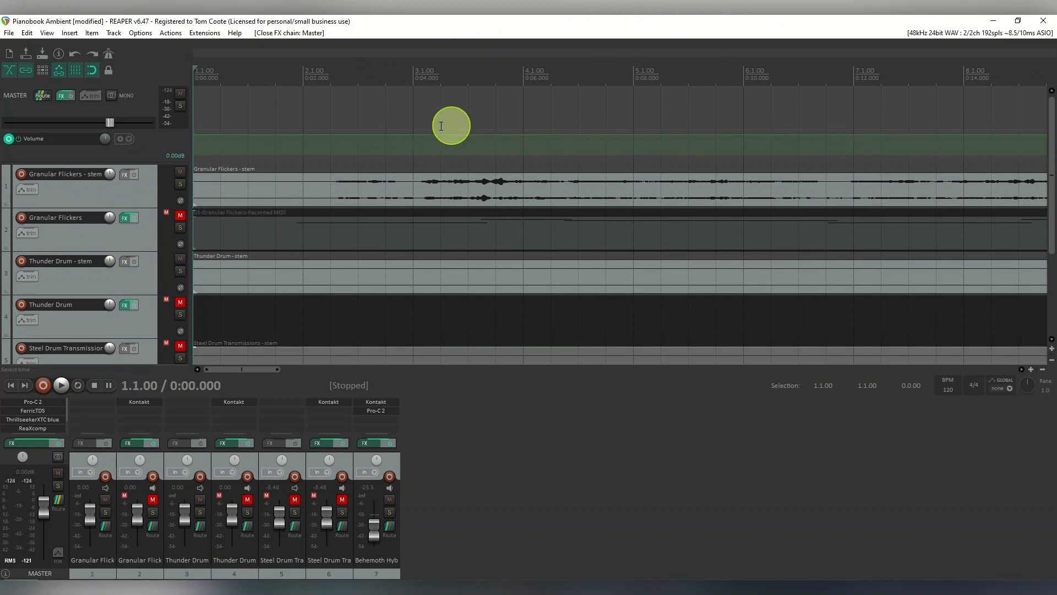
{"action": "left_click", "coordinate": [49, 33]}
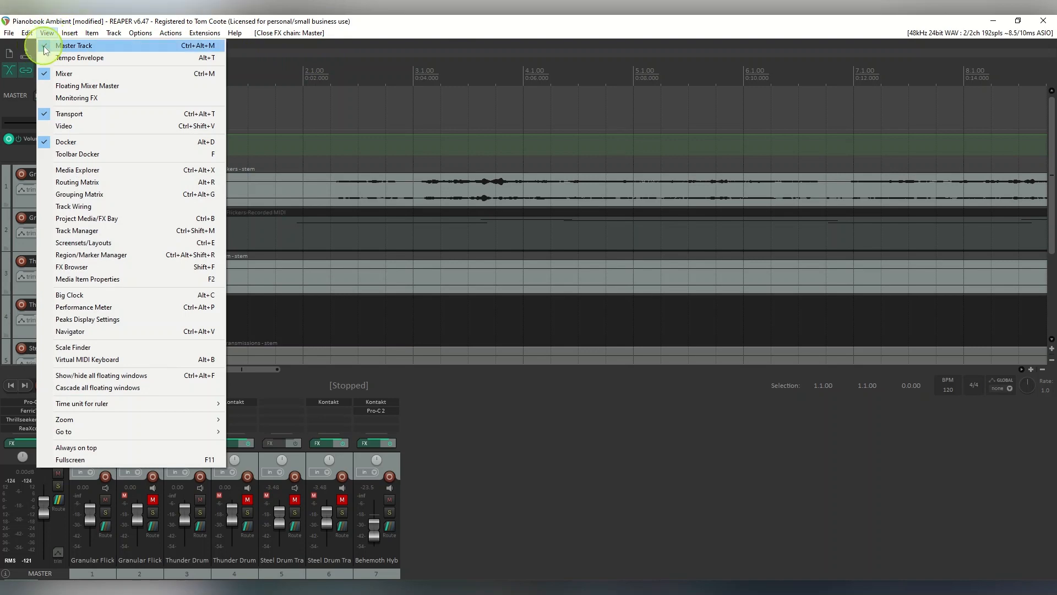
{"action": "left_click", "coordinate": [15, 117]}
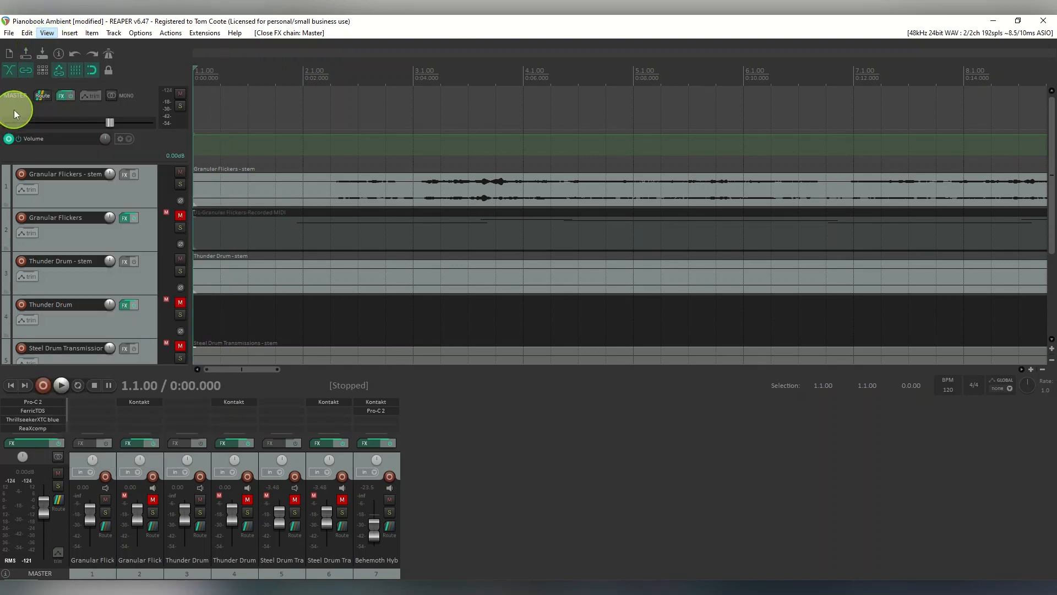
{"action": "left_click", "coordinate": [93, 97]}
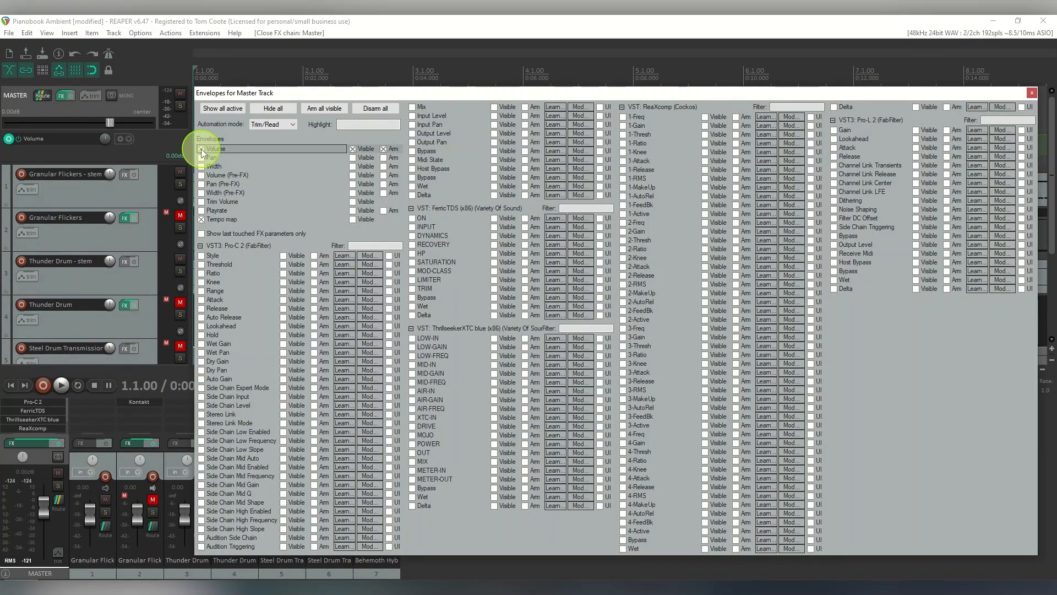
{"action": "left_click", "coordinate": [1031, 93]}
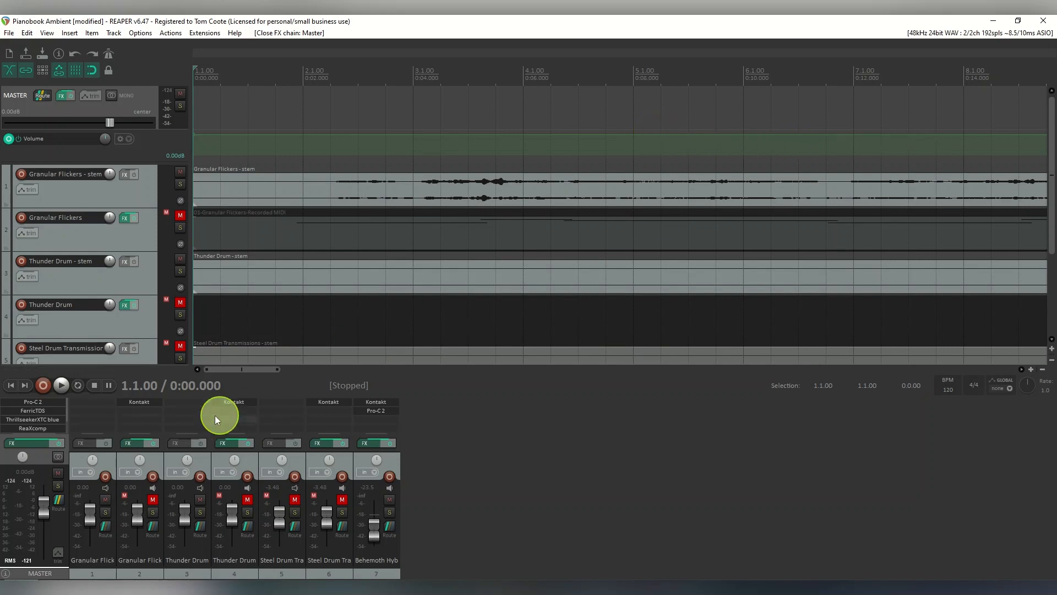
Step: Examine the master volume envelope's fade toward the project's end and the shape options for its selected points
{"action": "left_click_drag", "start_coordinate": [217, 369], "coordinate": [842, 357]}
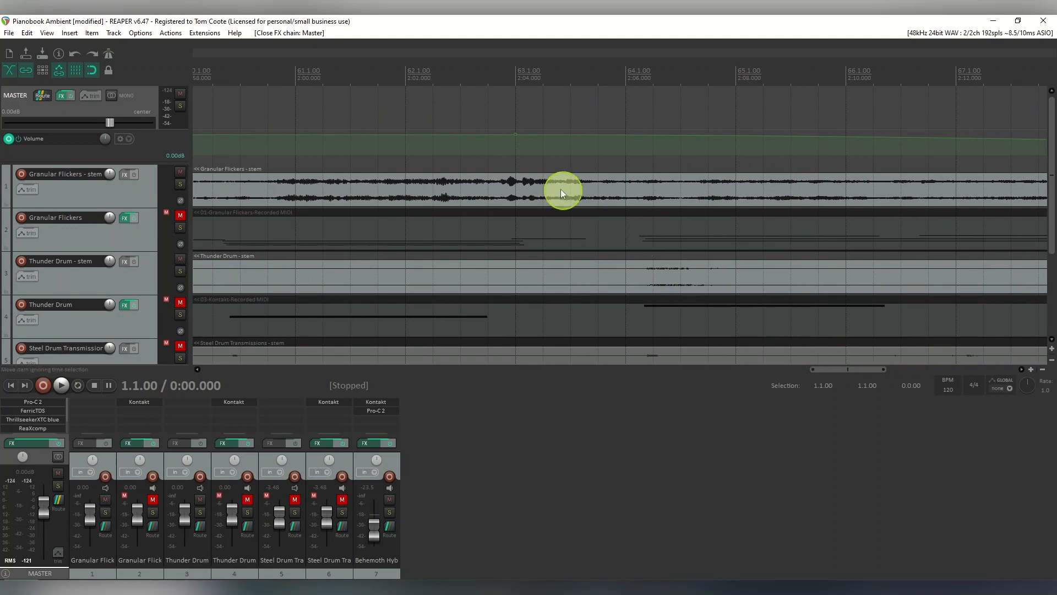
{"action": "right_click", "coordinate": [452, 138]}
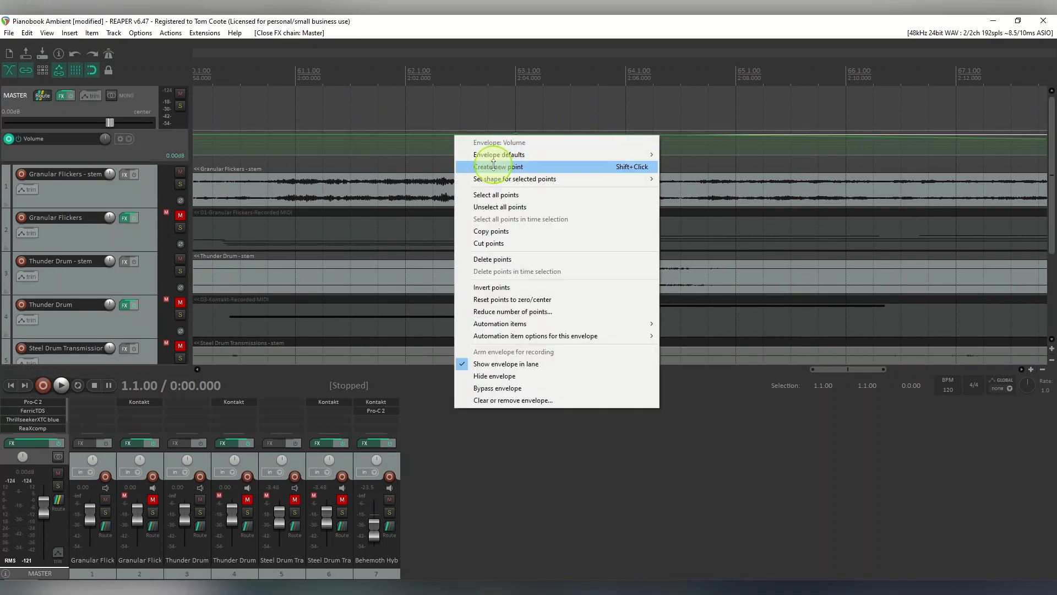
{"action": "mouse_move", "coordinate": [539, 178]}
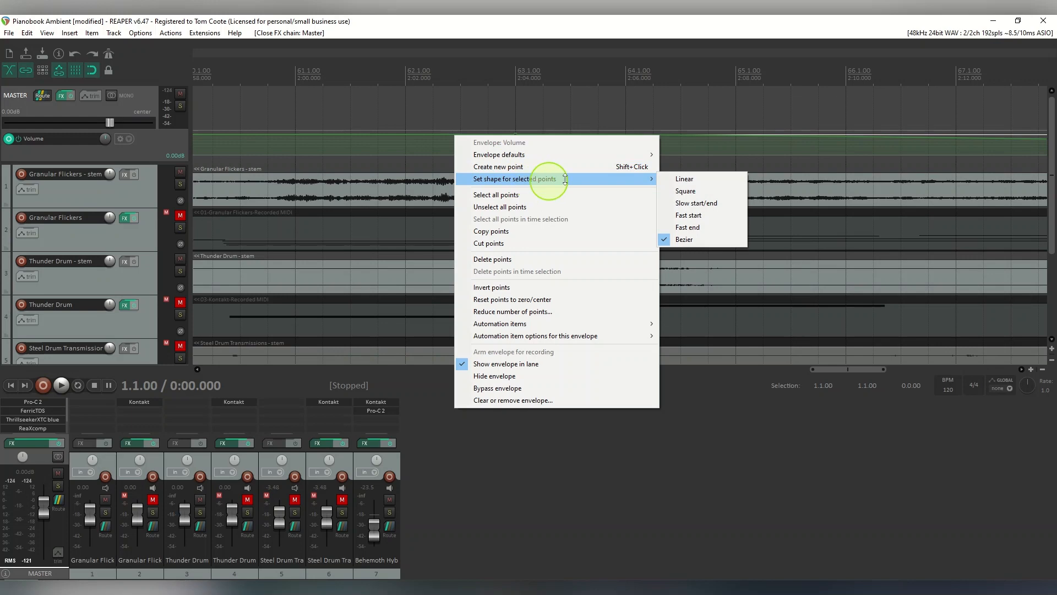
{"action": "left_click", "coordinate": [724, 422]}
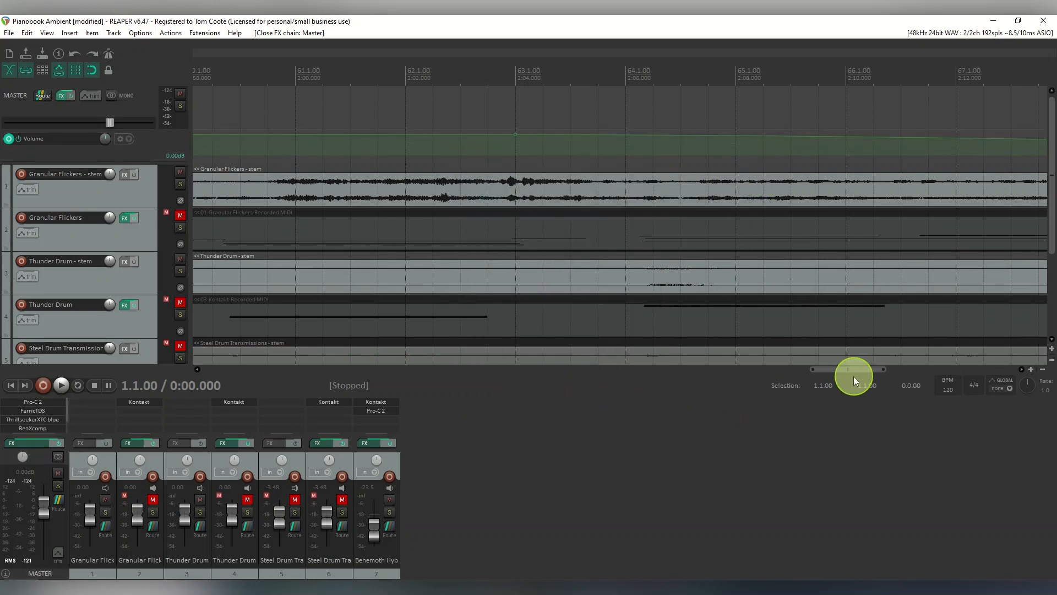
{"action": "left_click_drag", "start_coordinate": [850, 371], "coordinate": [963, 365]}
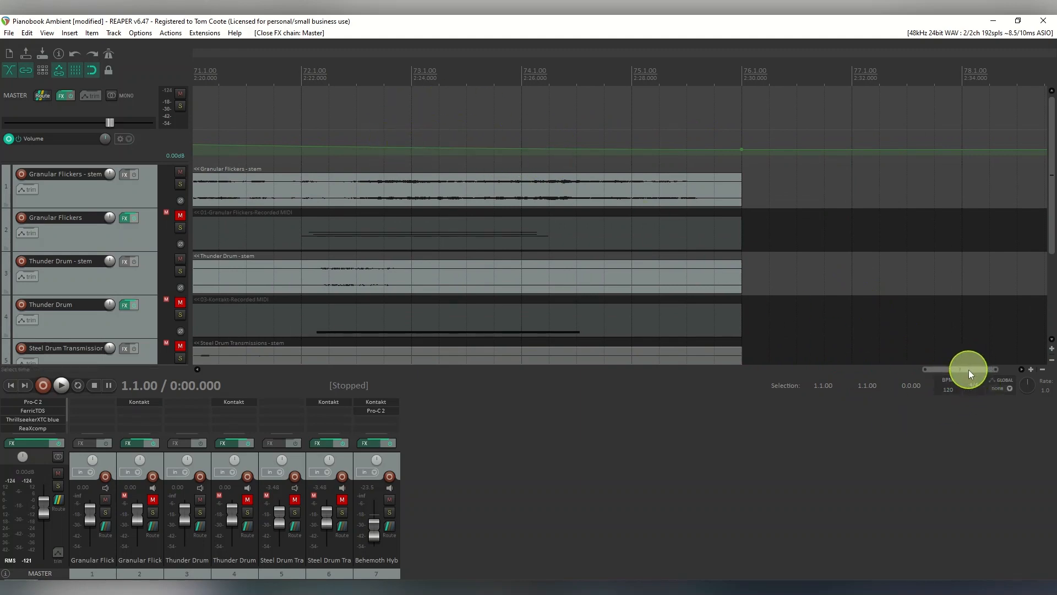
Step: Return to the start of the project and play back the finished piece
{"action": "left_click_drag", "start_coordinate": [973, 369], "coordinate": [226, 385]}
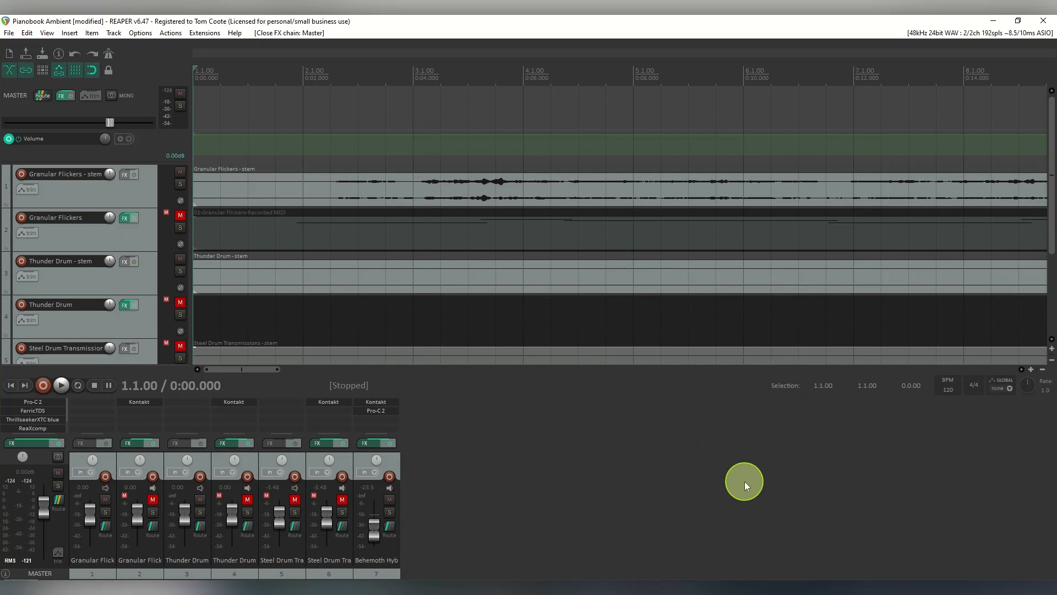
{"action": "left_click", "coordinate": [64, 385]}
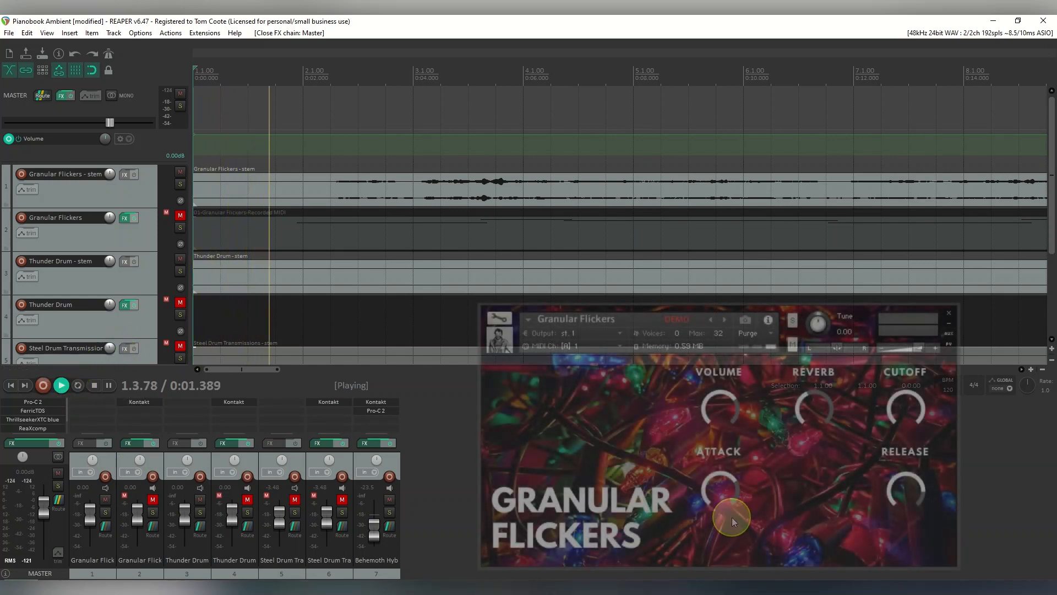